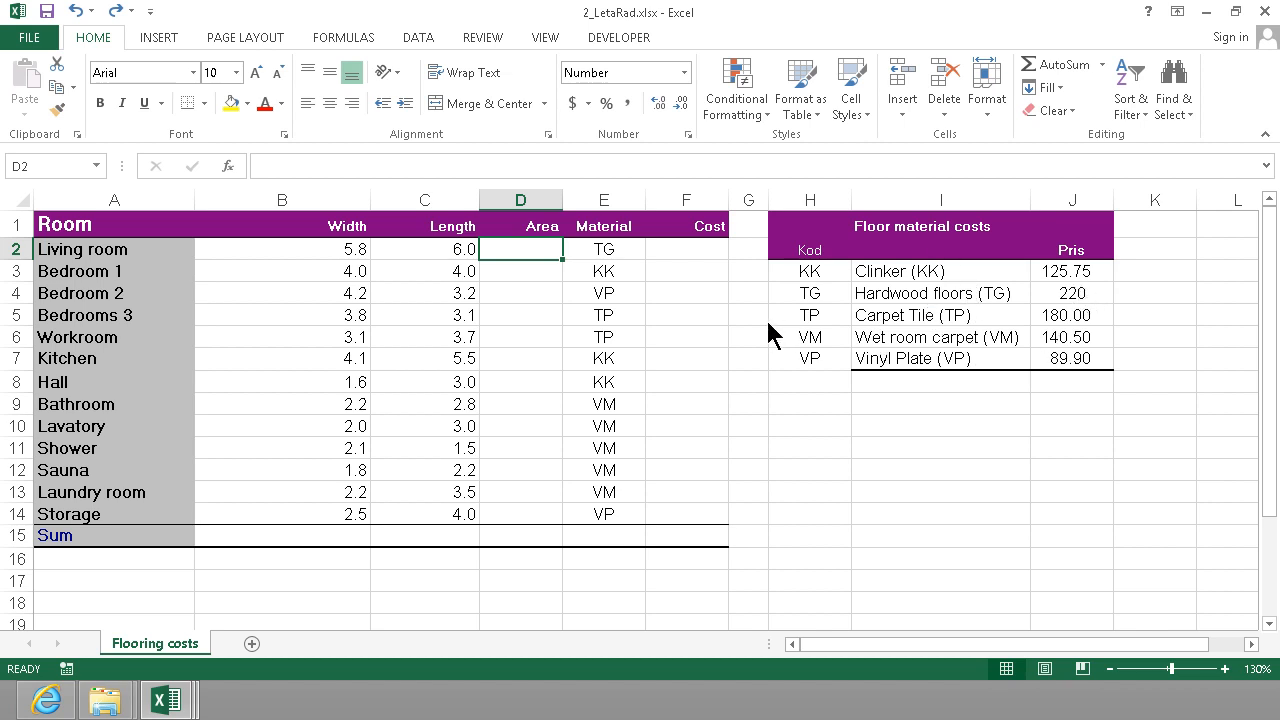
Apply the dollar accounting number format to the floor material prices in J3:J7.
drag(1062, 270, 1062, 358)
click(573, 104)
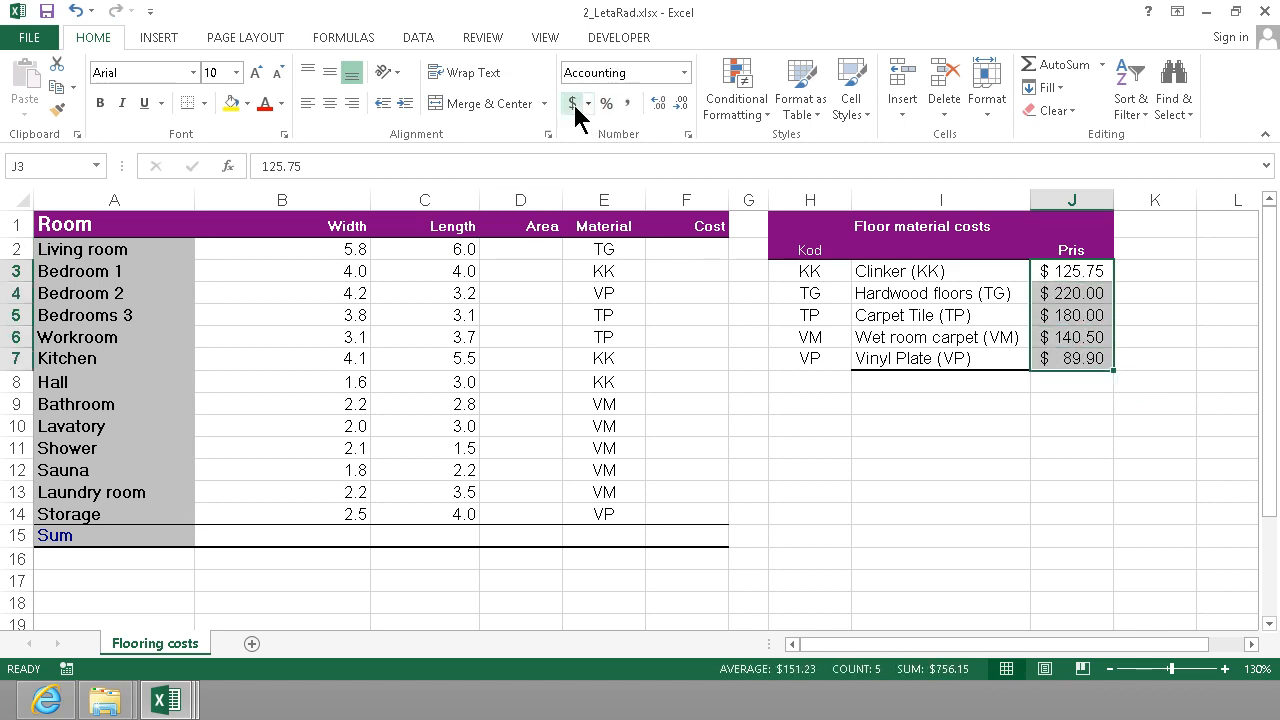
Apply the custom number format ##0" m" to the room widths and lengths in B2:C14.
click(352, 250)
drag(318, 253, 427, 523)
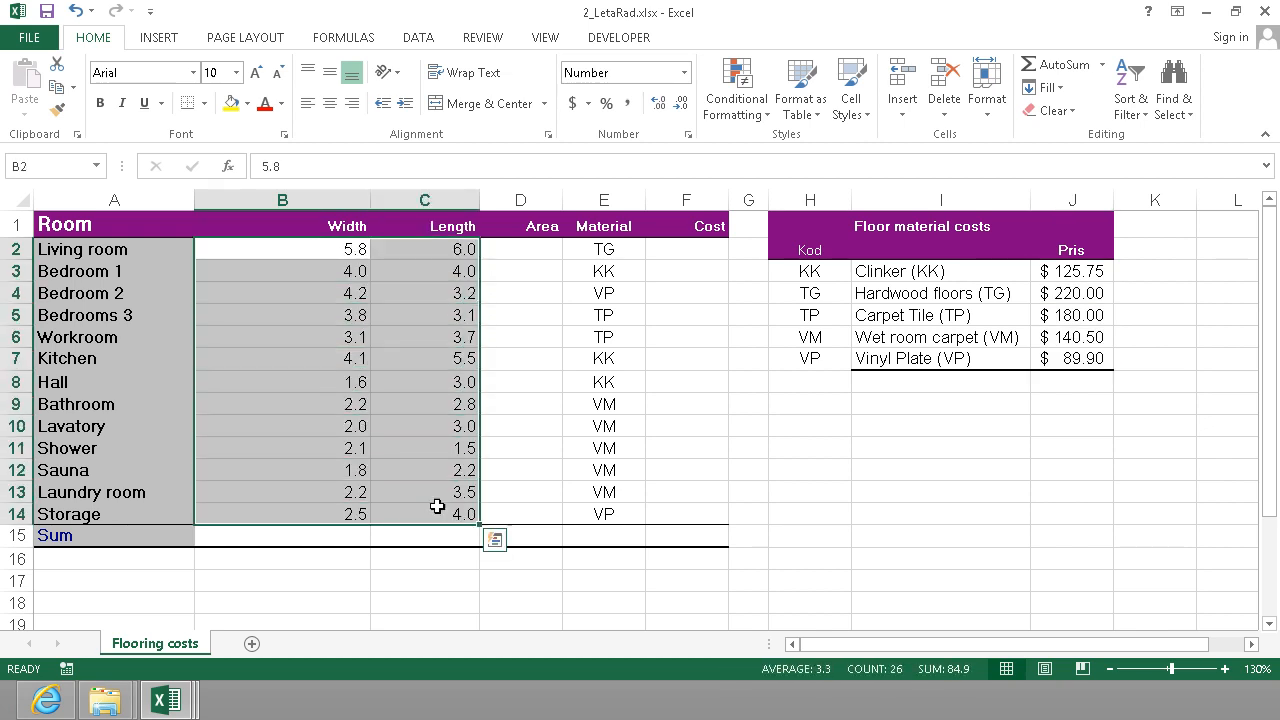
click(688, 136)
click(168, 342)
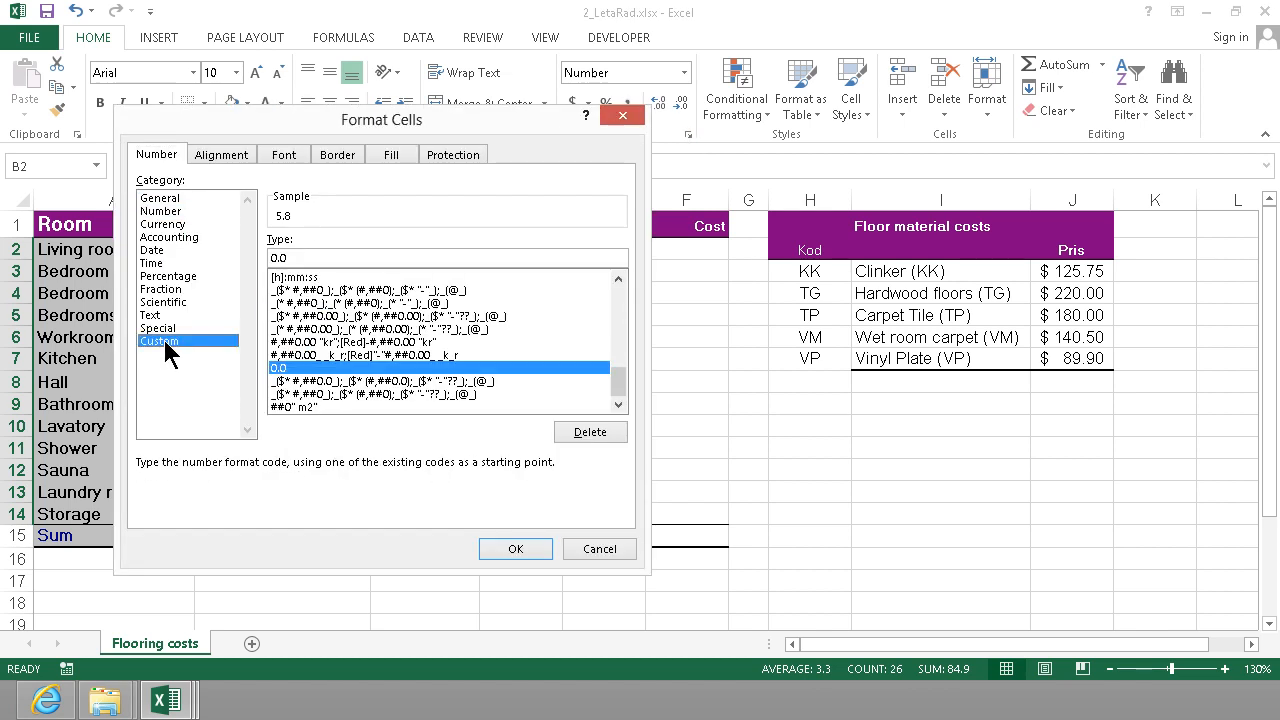
drag(329, 254, 100, 259)
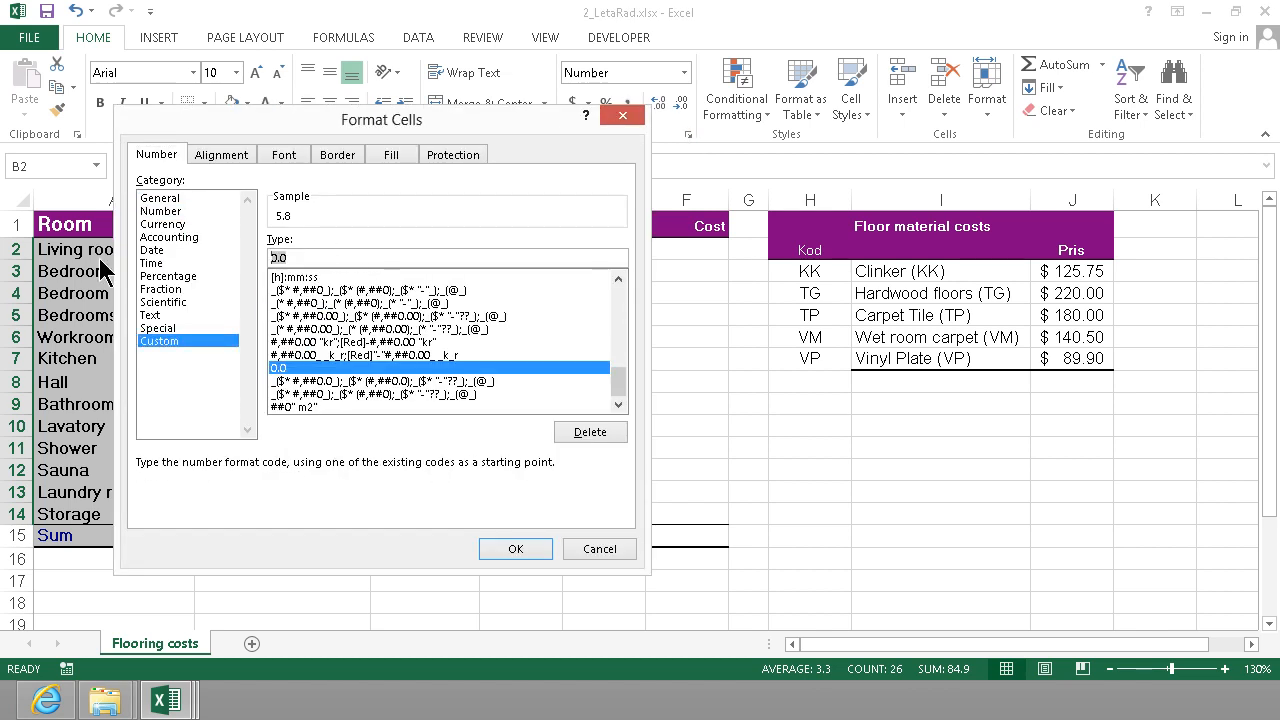
text(##)
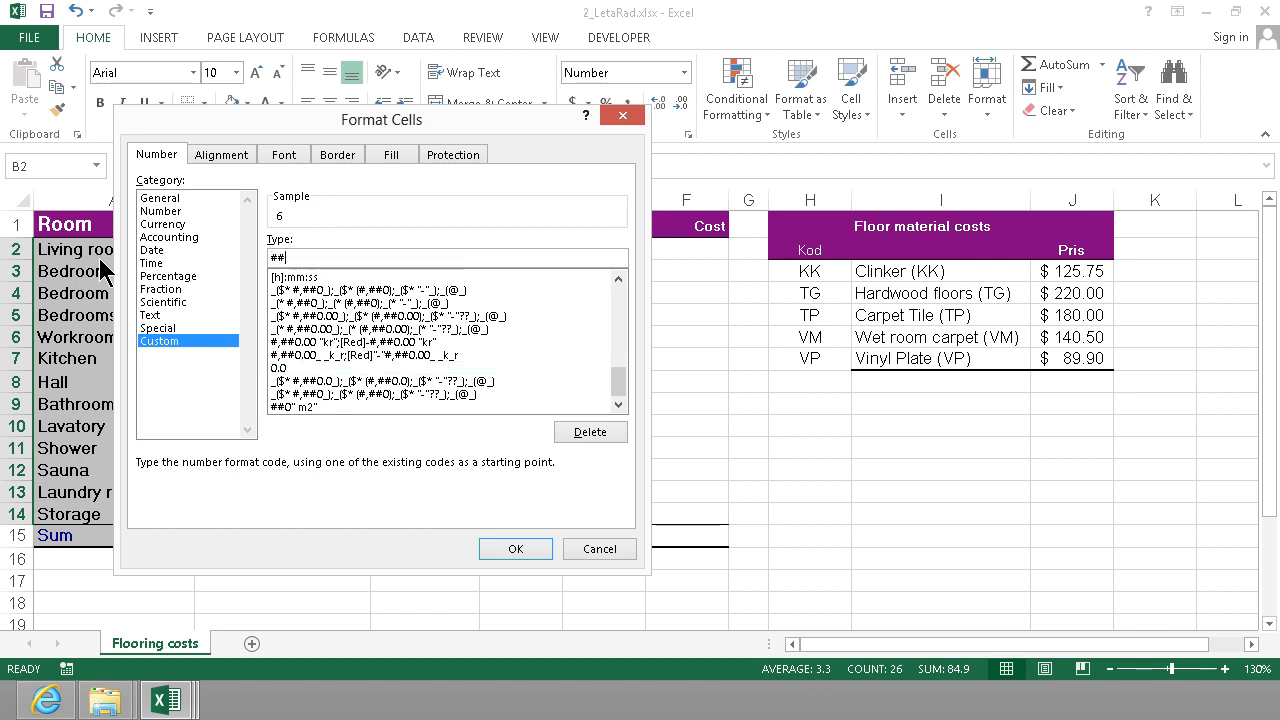
text(0" m)
click(506, 549)
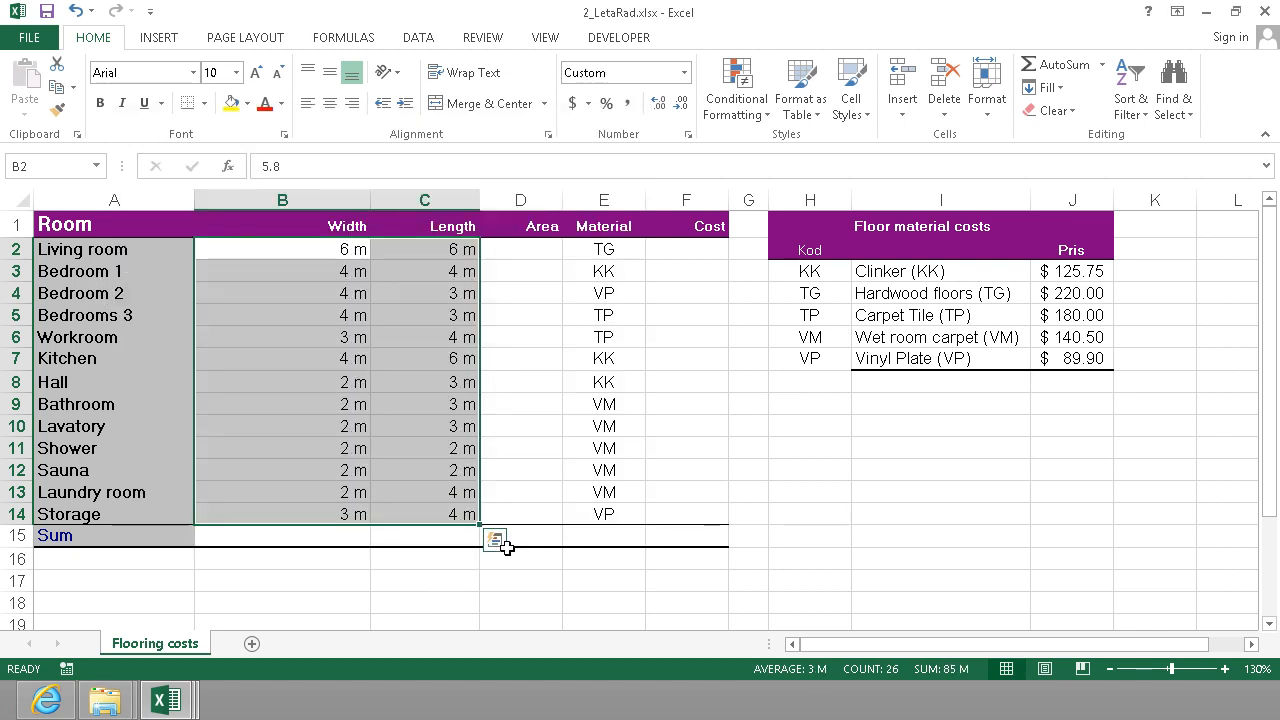
Calculate the living room's area in D2 with the formula =C2*B2.
click(514, 251)
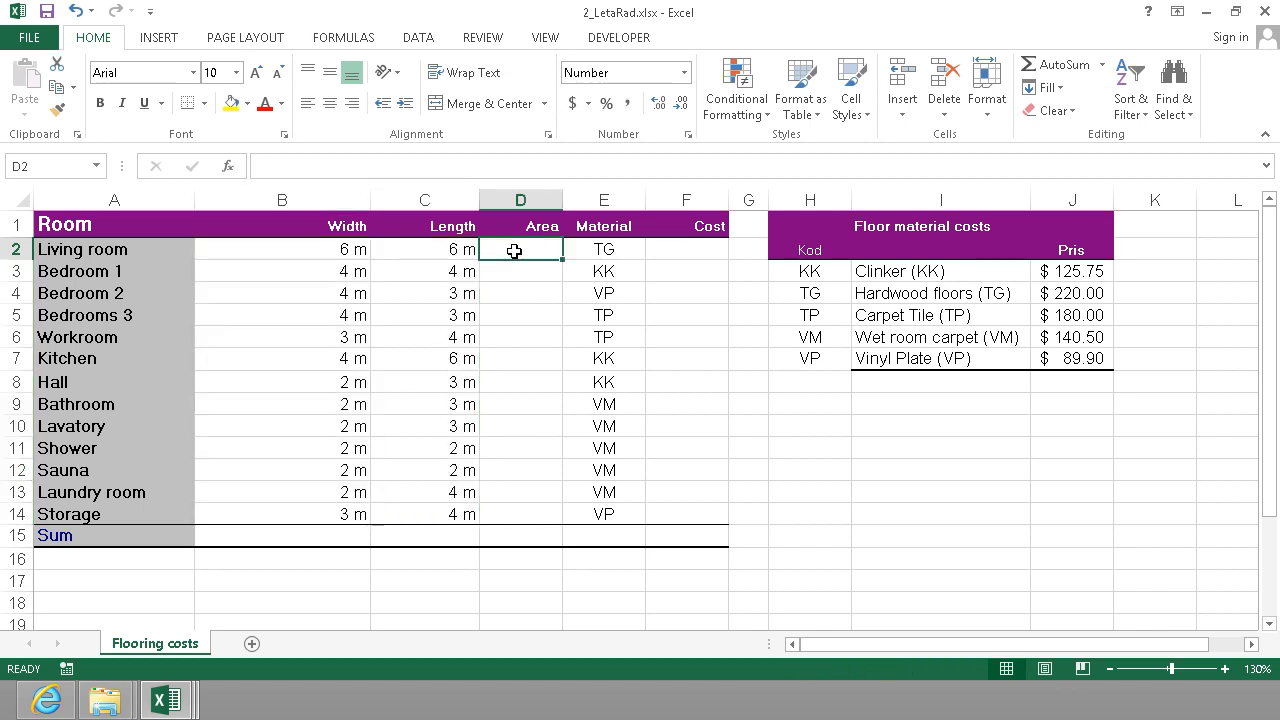
text(=)
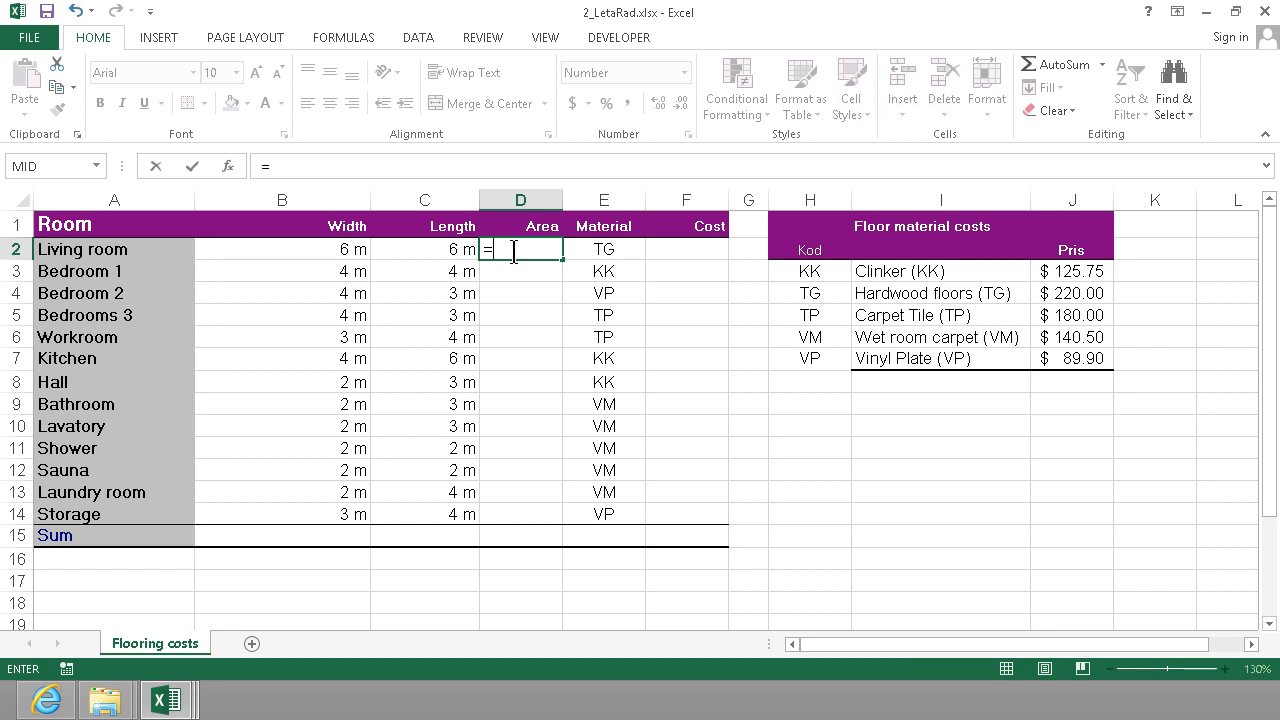
key(Left)
text(*)
key(Left)
key(Left)
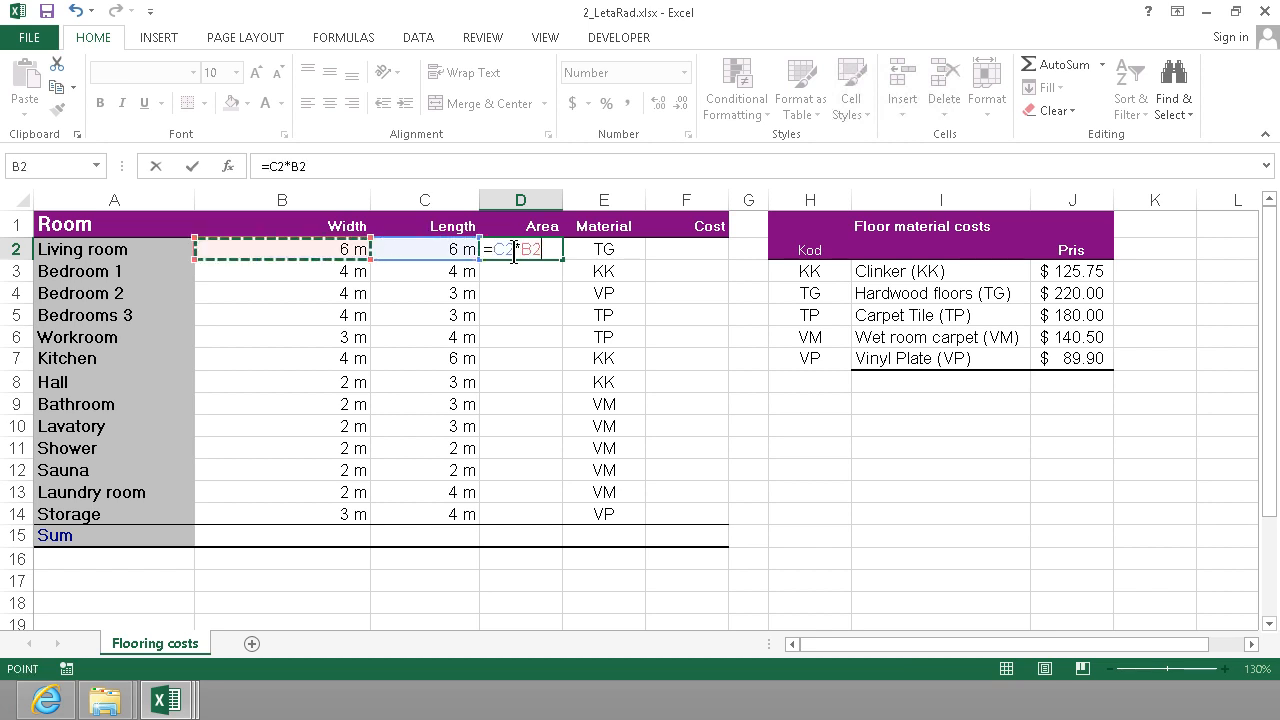
key(Return)
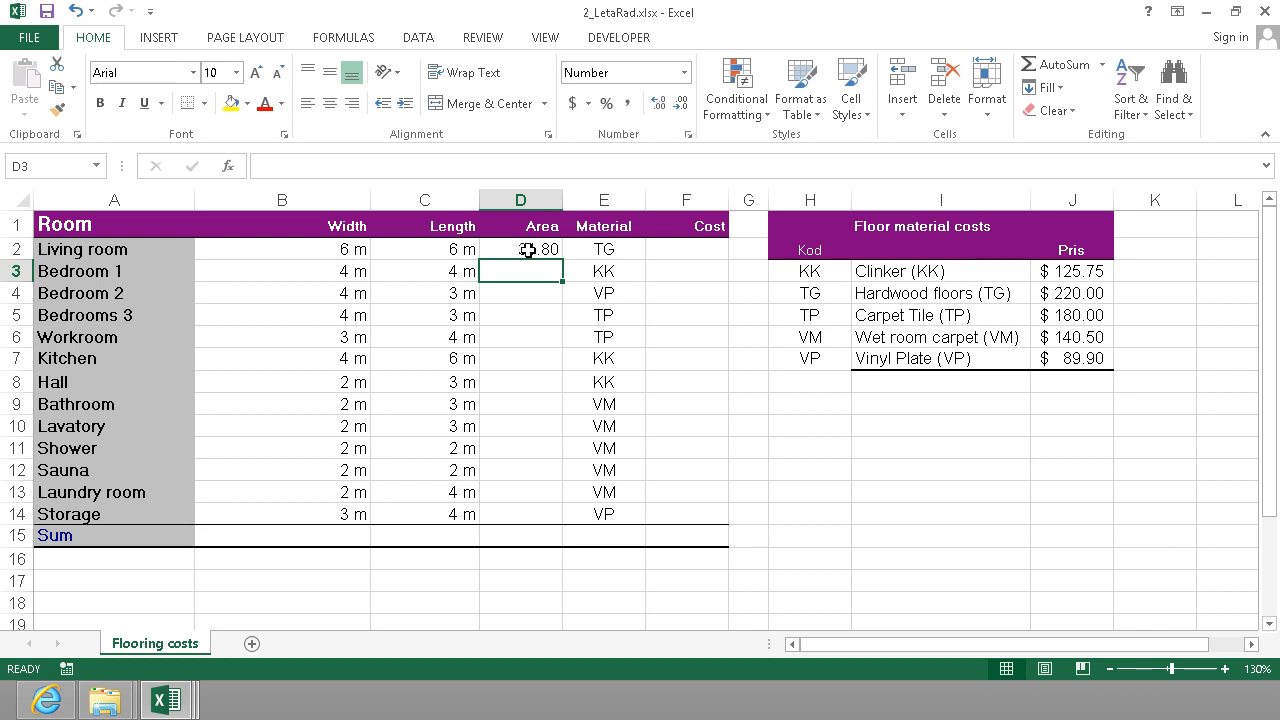
Give D2 a custom number format with two decimals and the unit m2, and fill its area formula through D14.
click(528, 250)
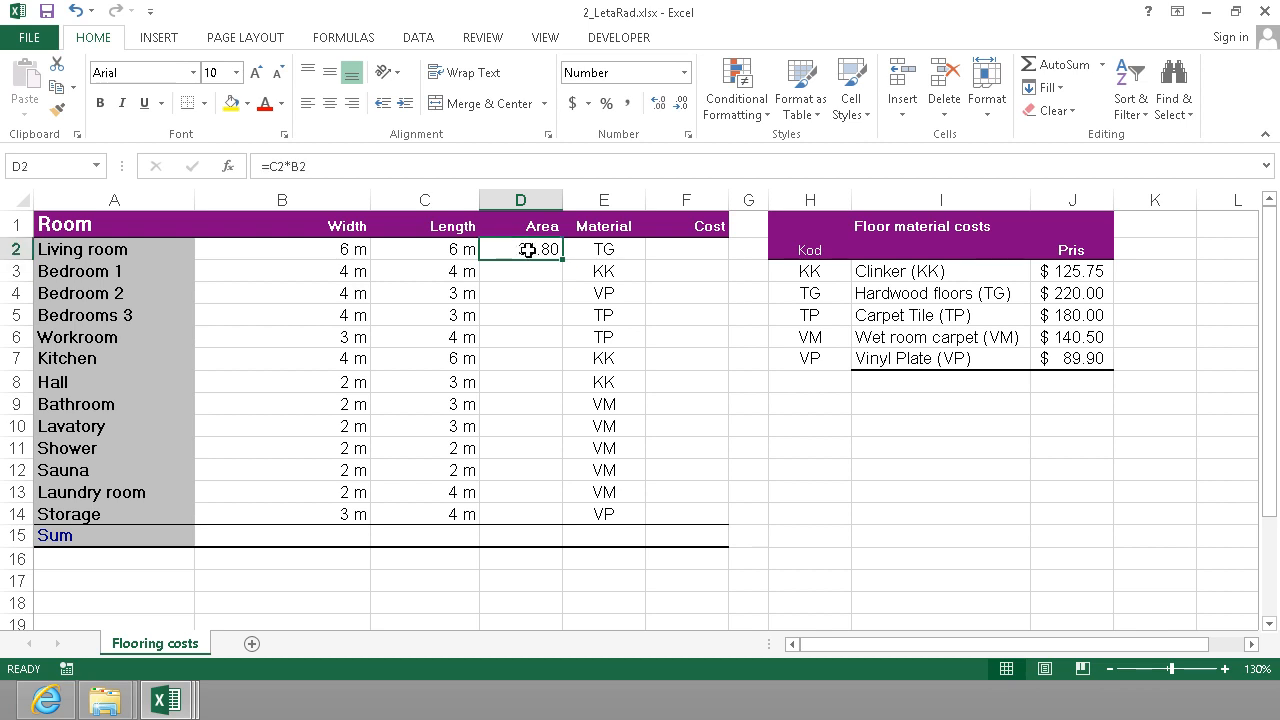
click(688, 134)
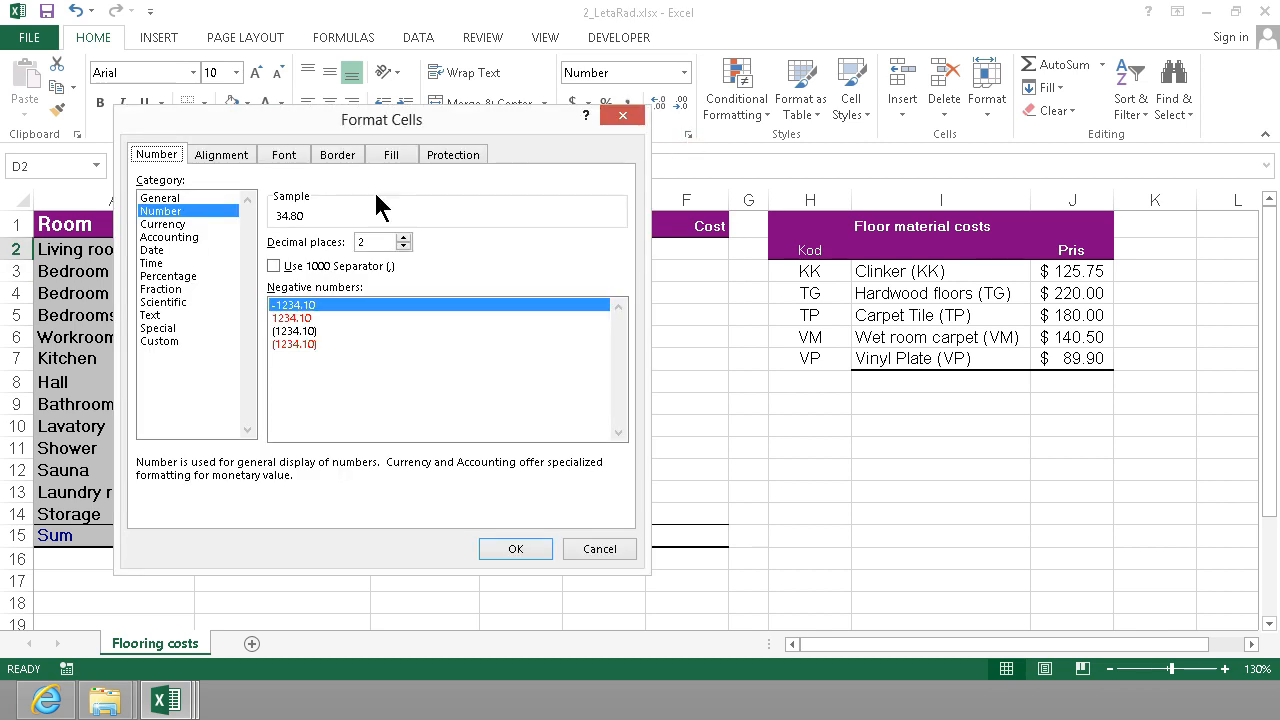
click(160, 341)
drag(313, 257, 262, 240)
text(##)
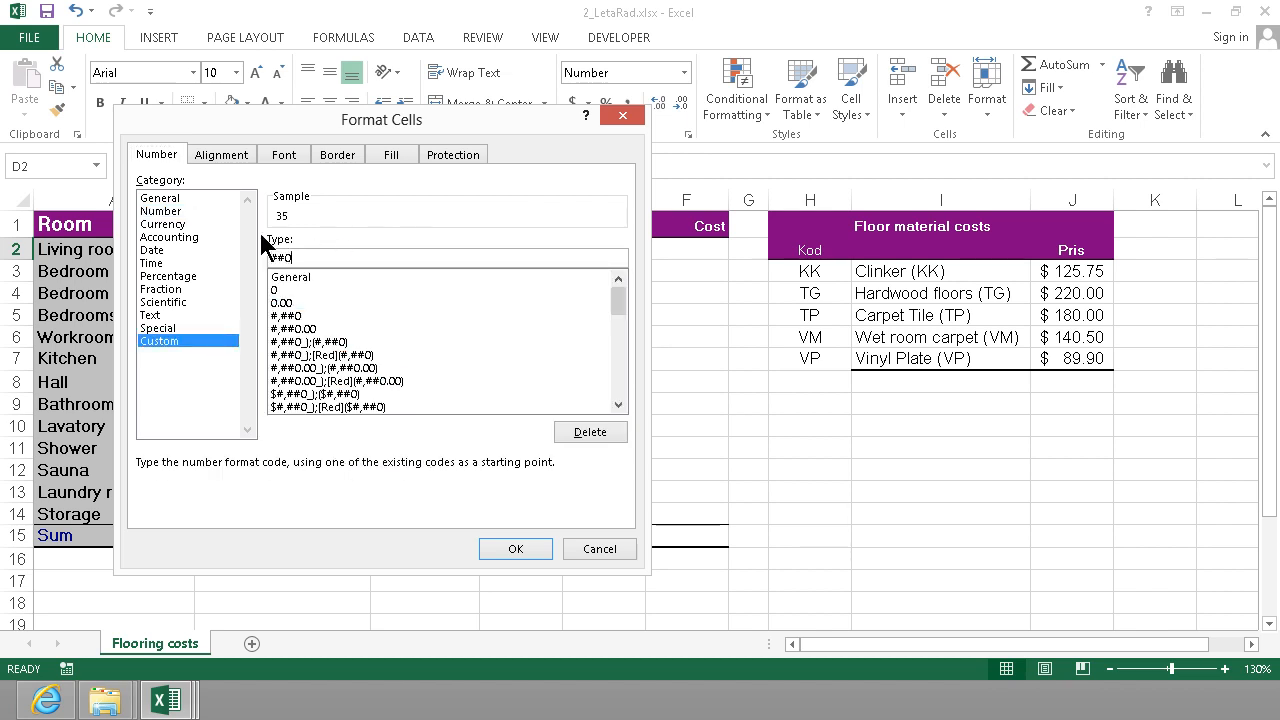
text(0" m)
text(.00)
click(507, 552)
drag(563, 262, 531, 524)
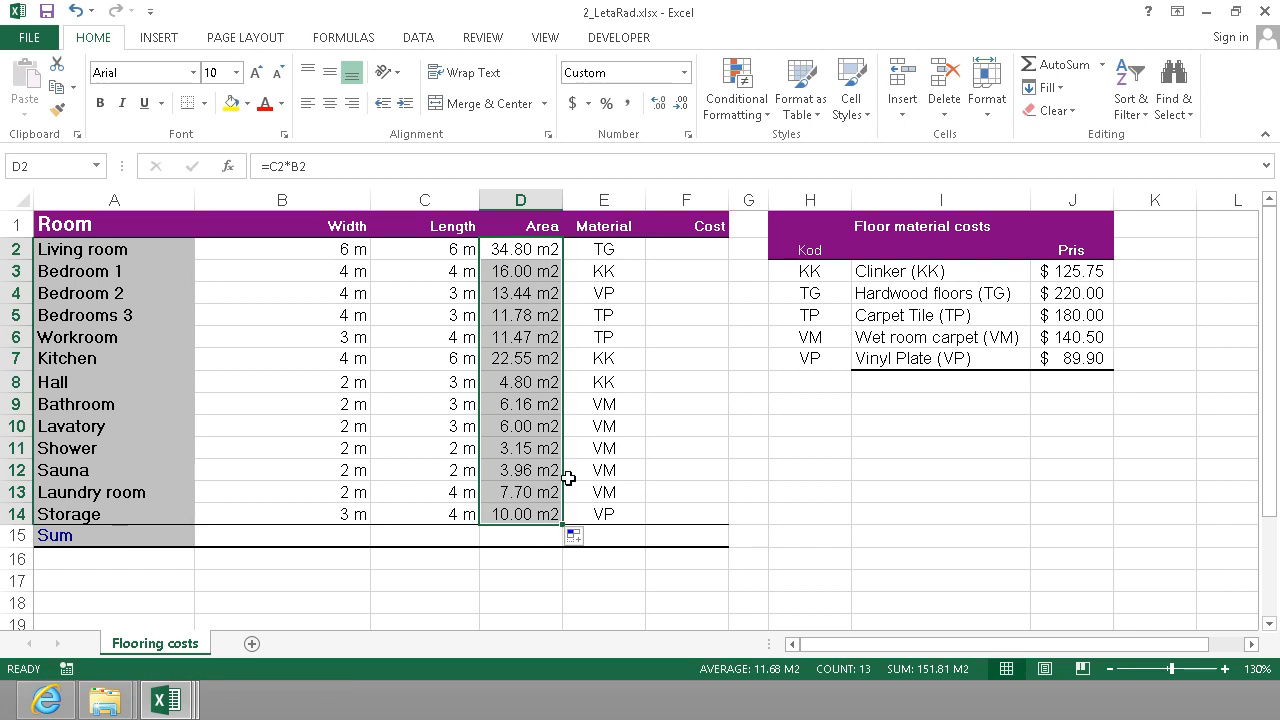
click(520, 538)
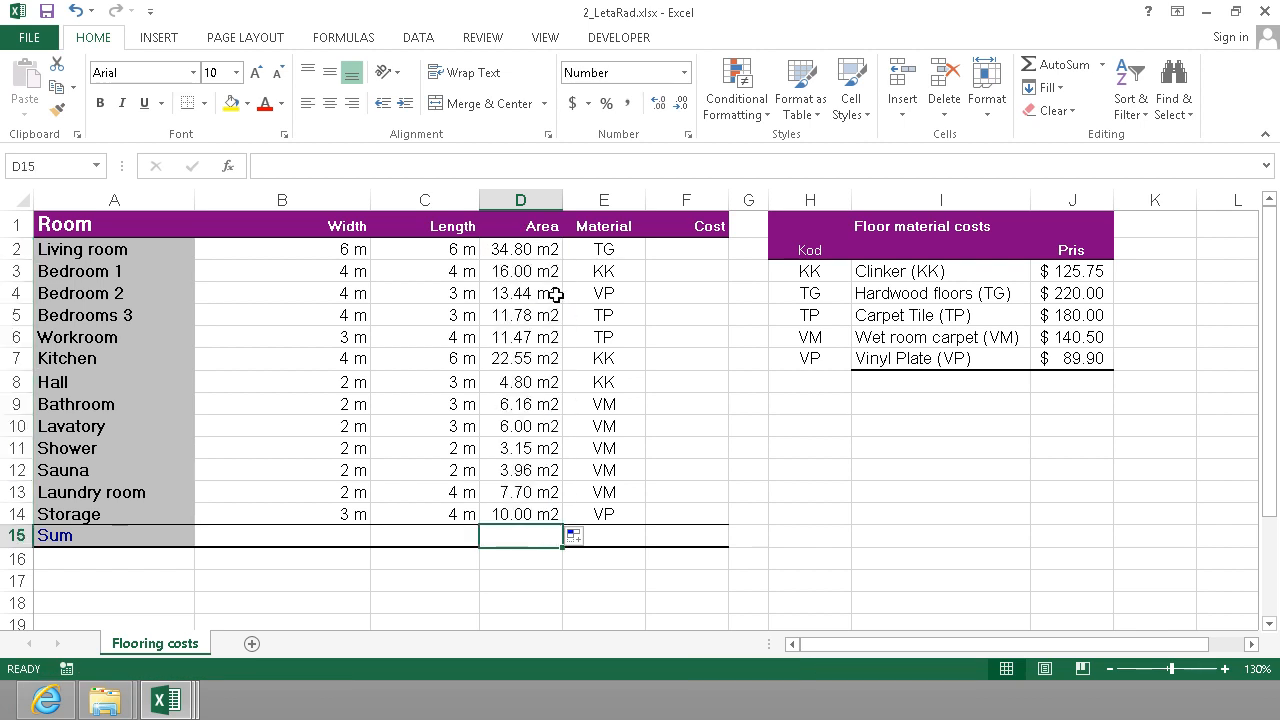
click(683, 254)
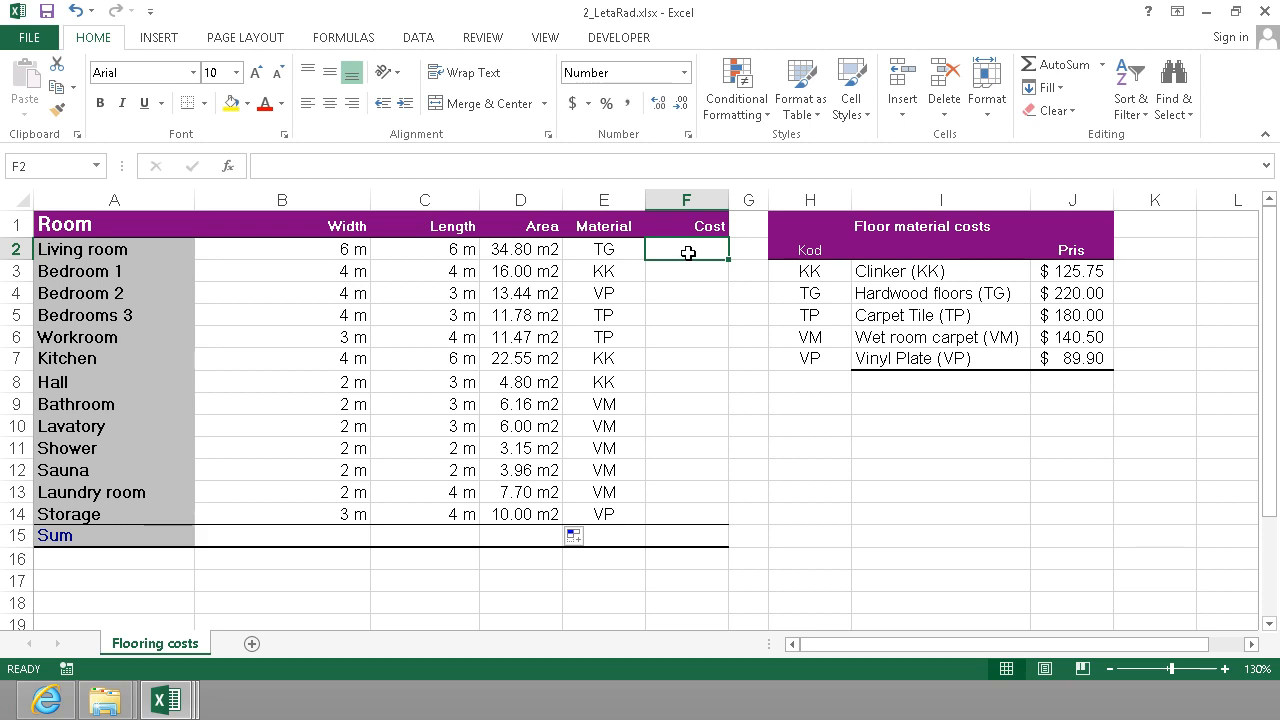
text(=)
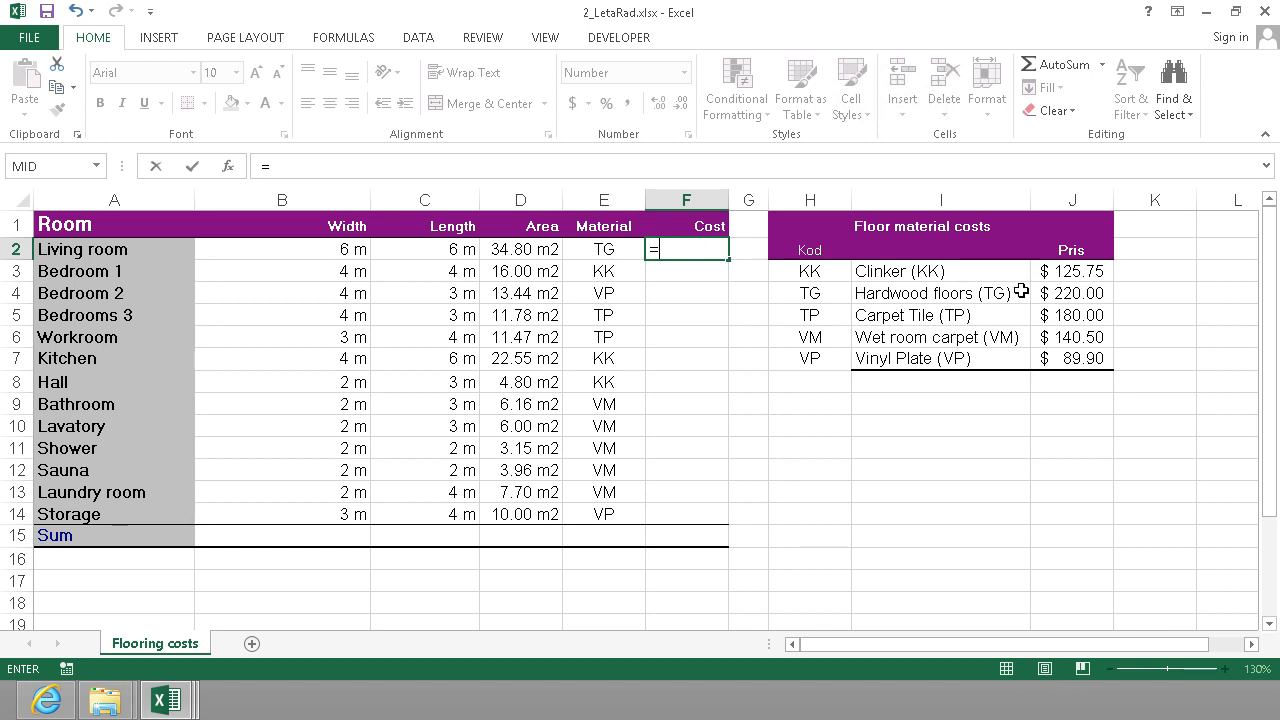
text(vl)
key(Tab)
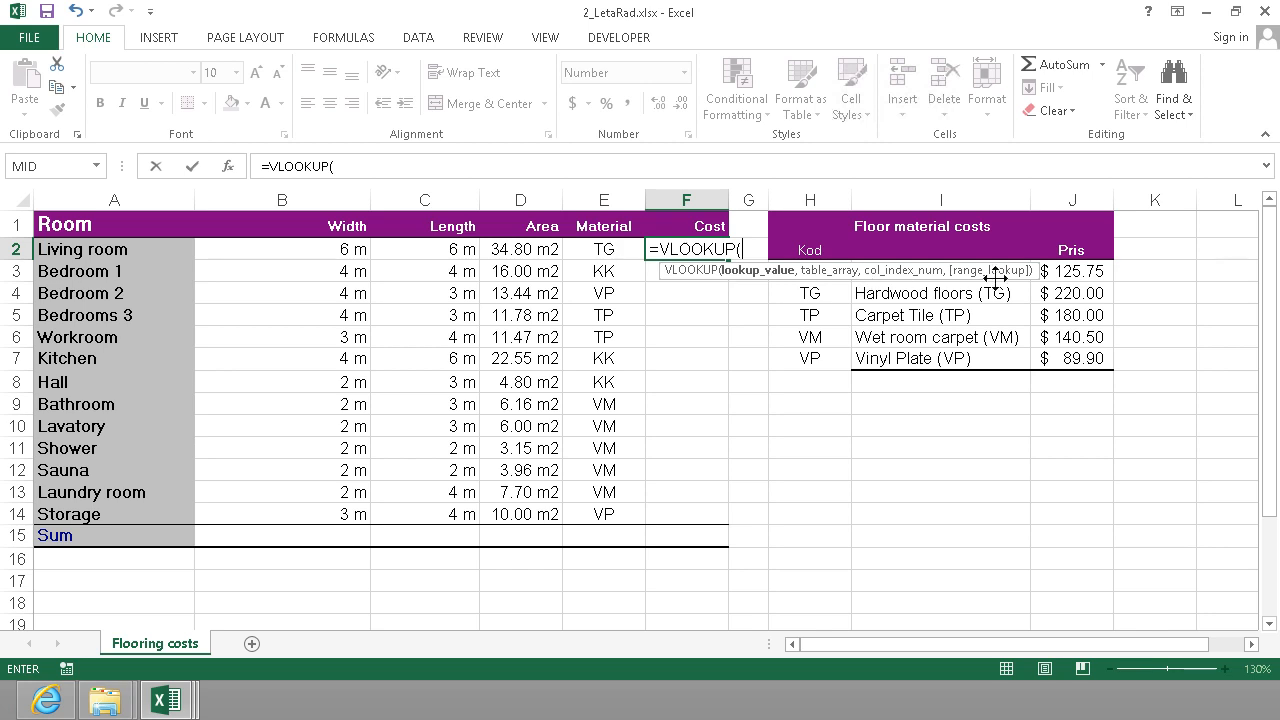
key(Escape)
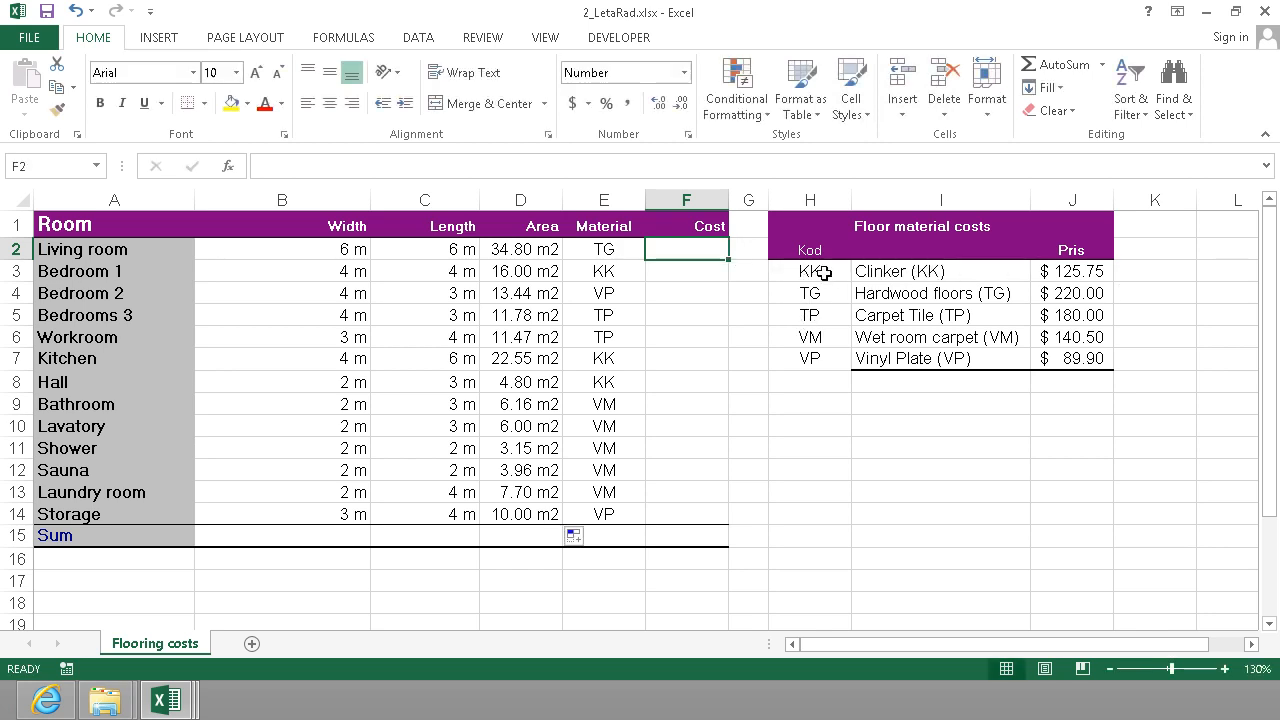
Name the material cost range H3:J7 FloorMaterials.
drag(820, 272, 812, 293)
drag(898, 330, 1062, 362)
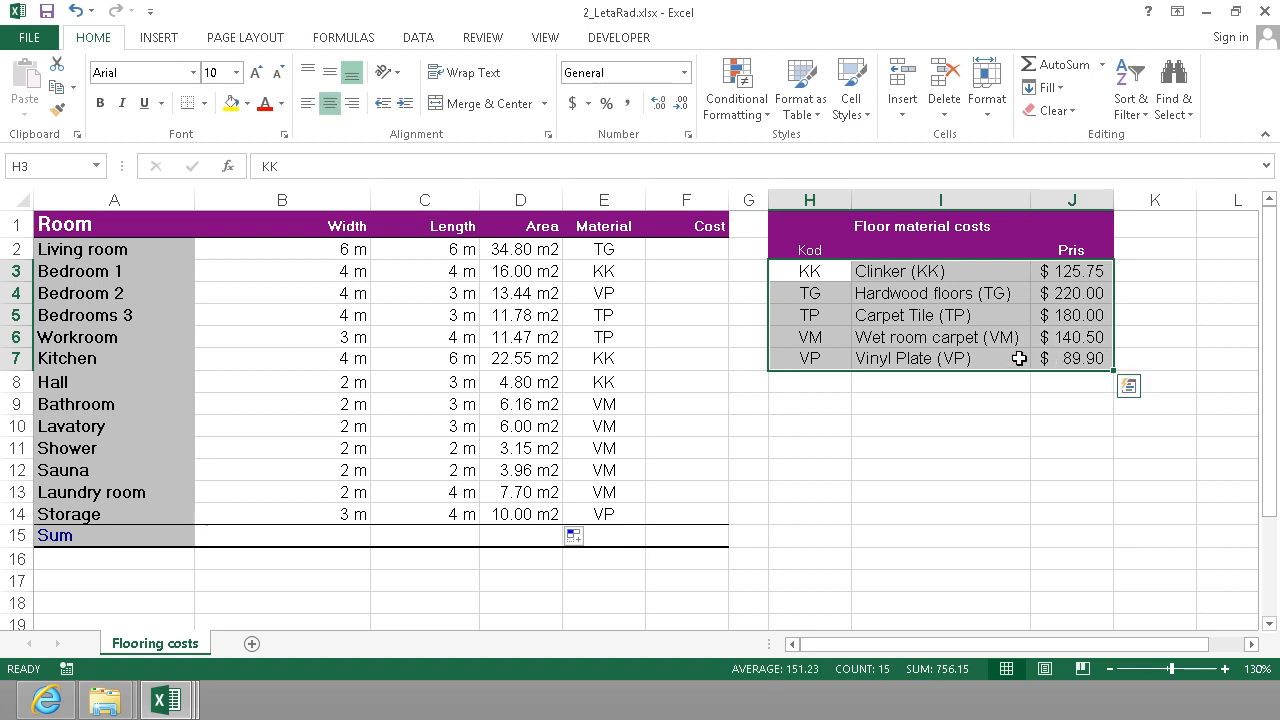
click(49, 166)
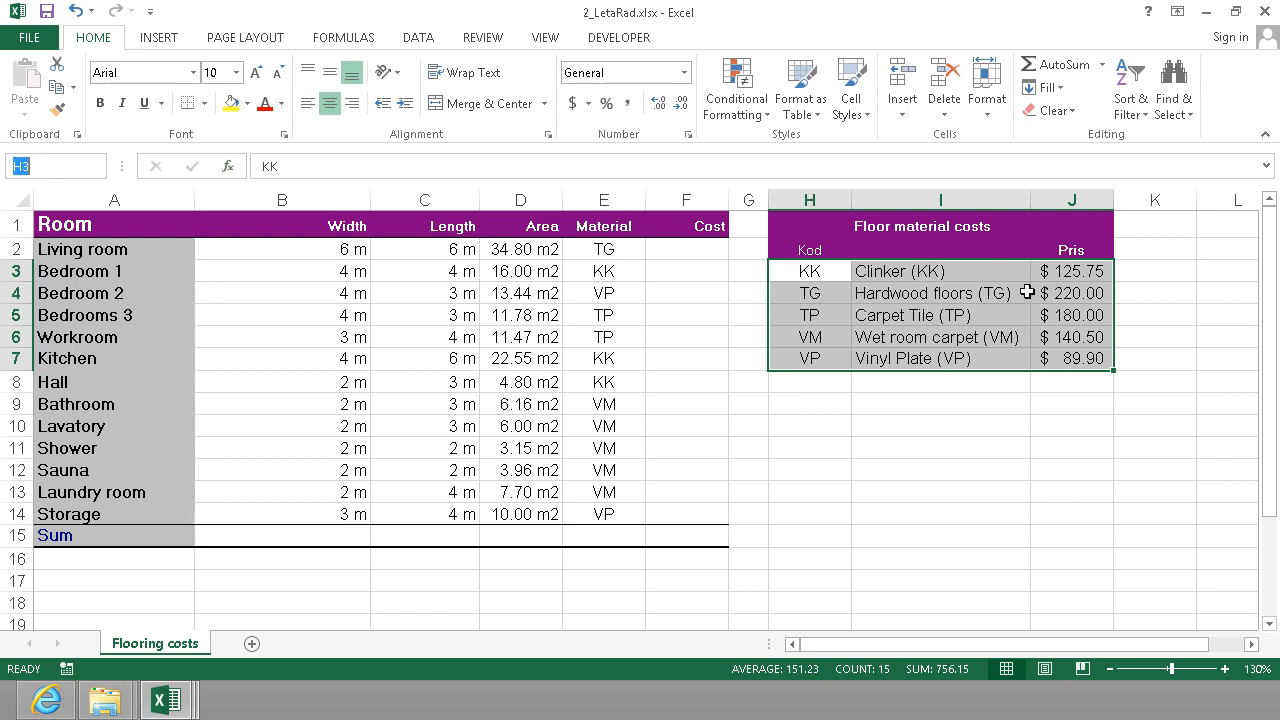
text(Floo)
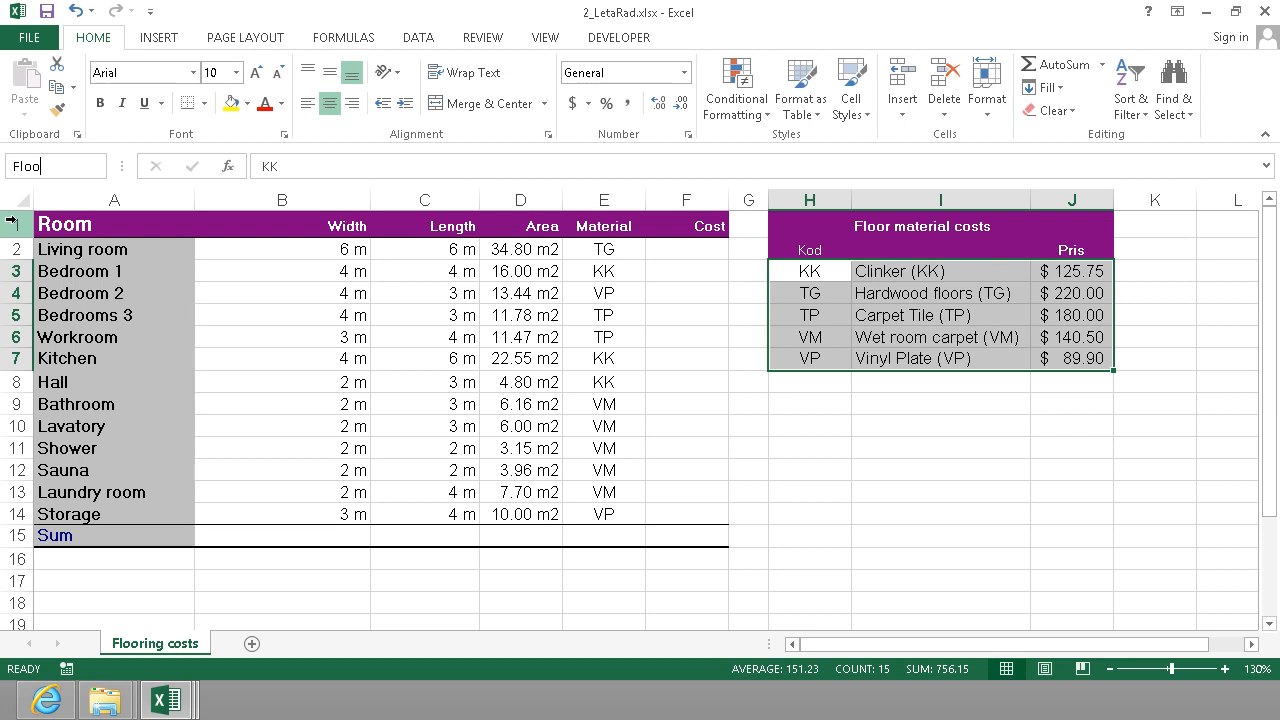
text(rMaterial)
key(Return)
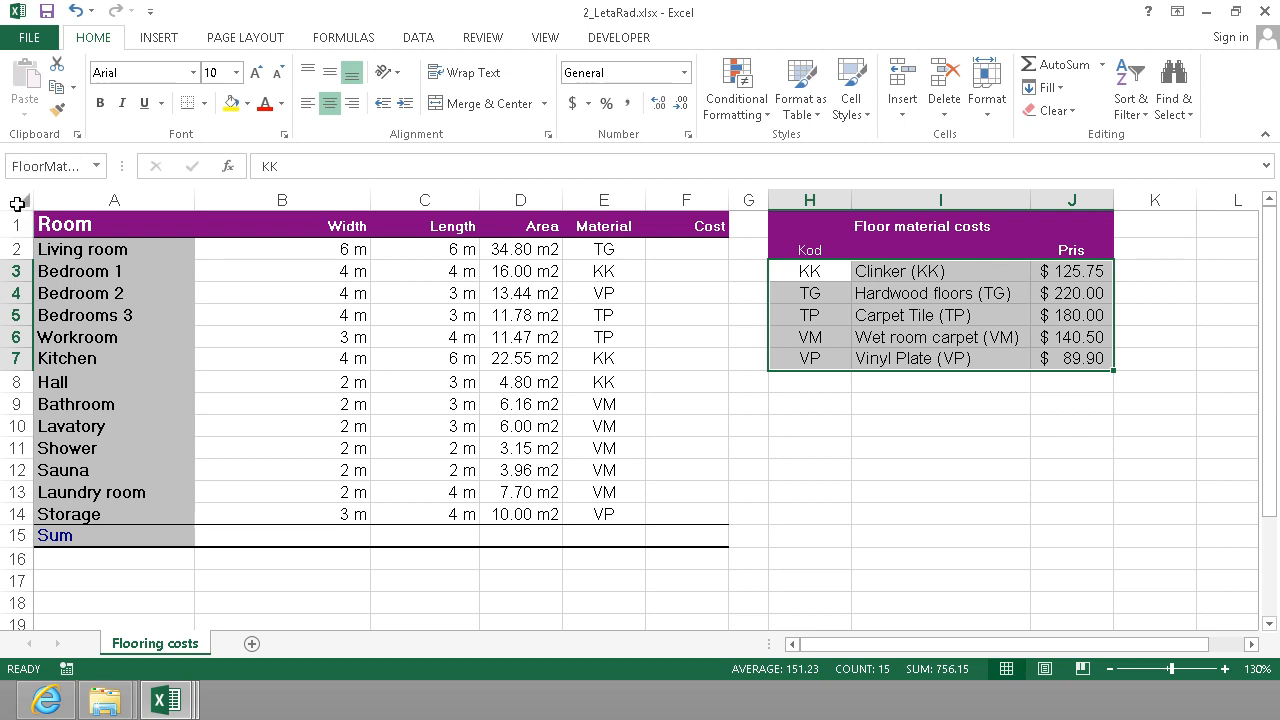
Begin a VLOOKUP formula in F2 with E2 as the lookup value and FloorMaterials as the table array, separated by a comma.
click(683, 246)
text(=)
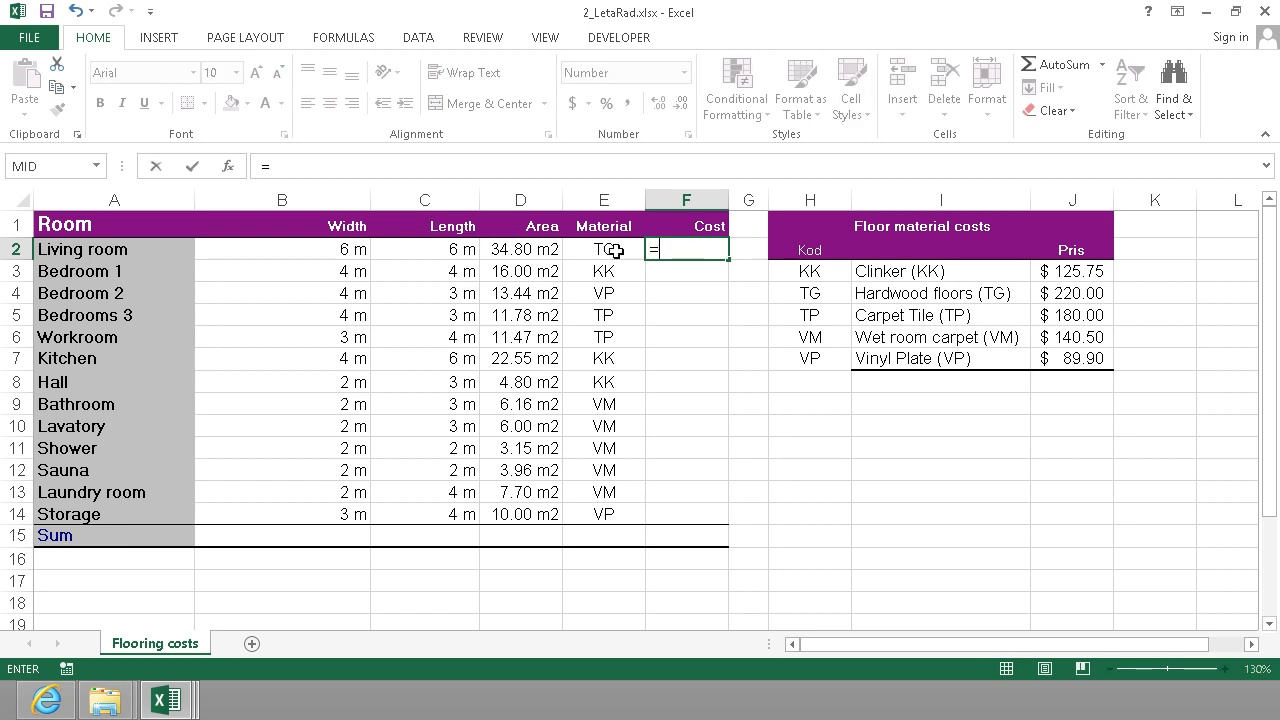
text(vl)
key(Tab)
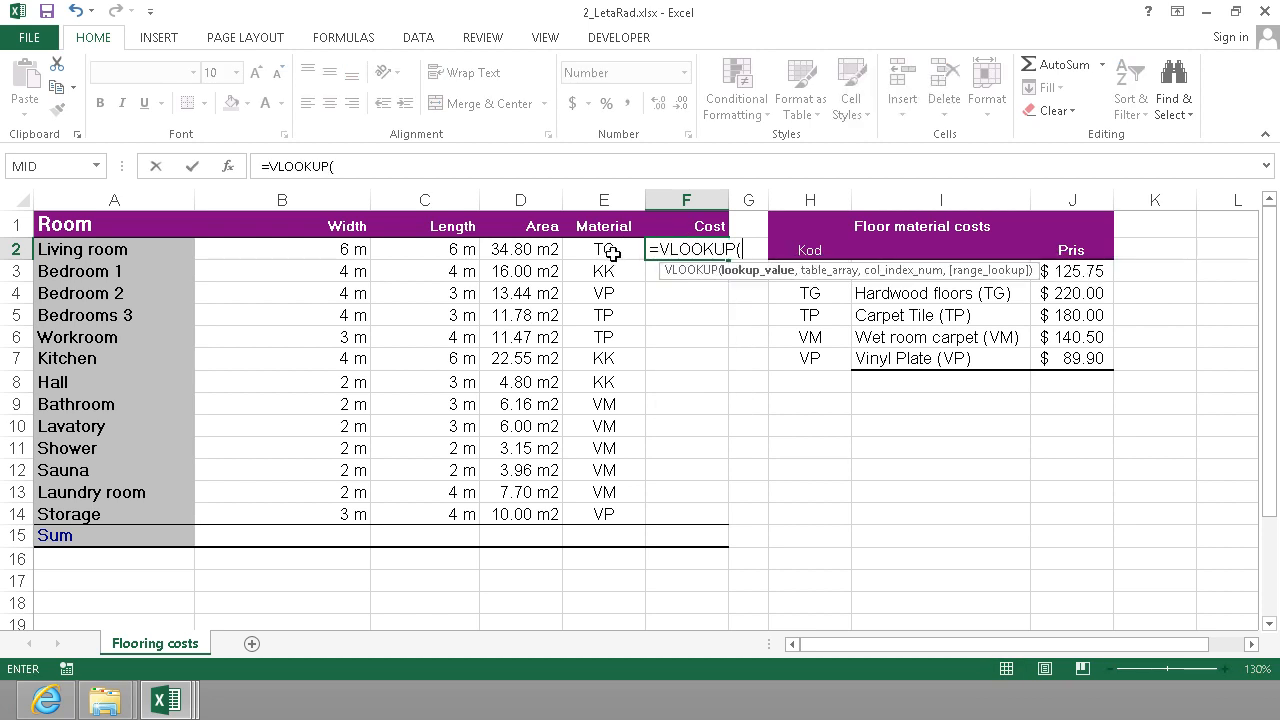
click(612, 253)
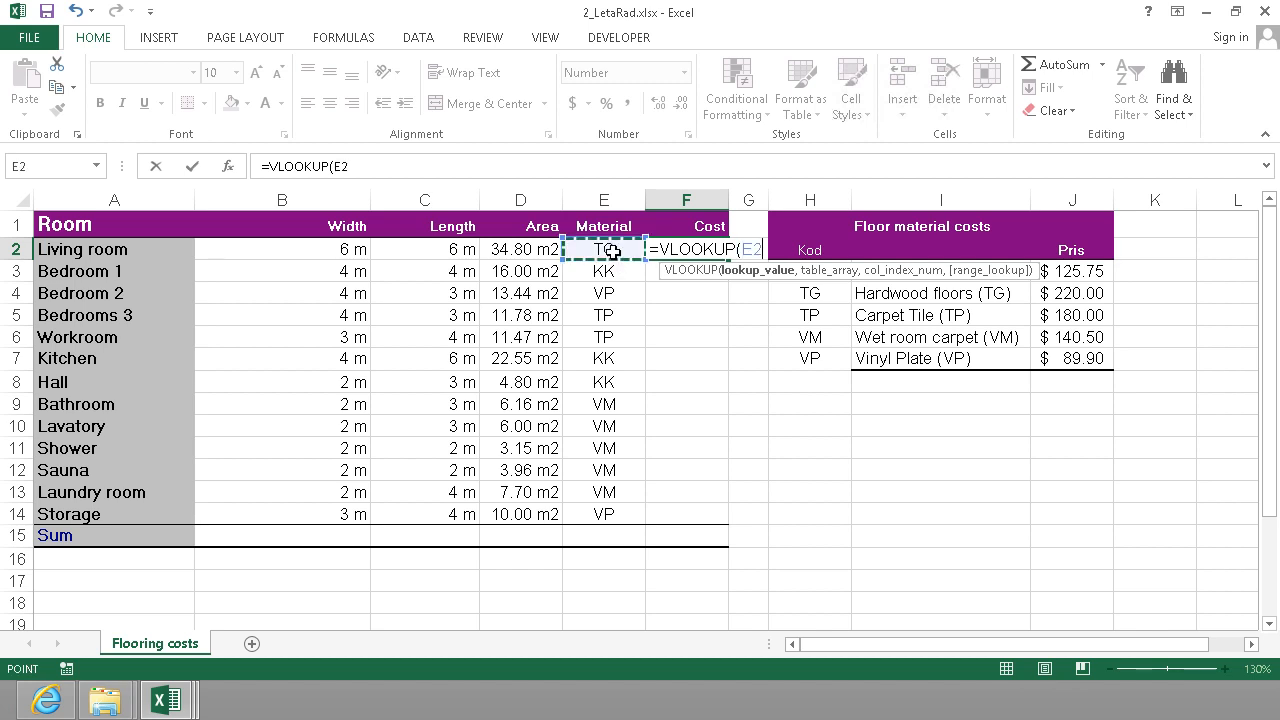
text(;)
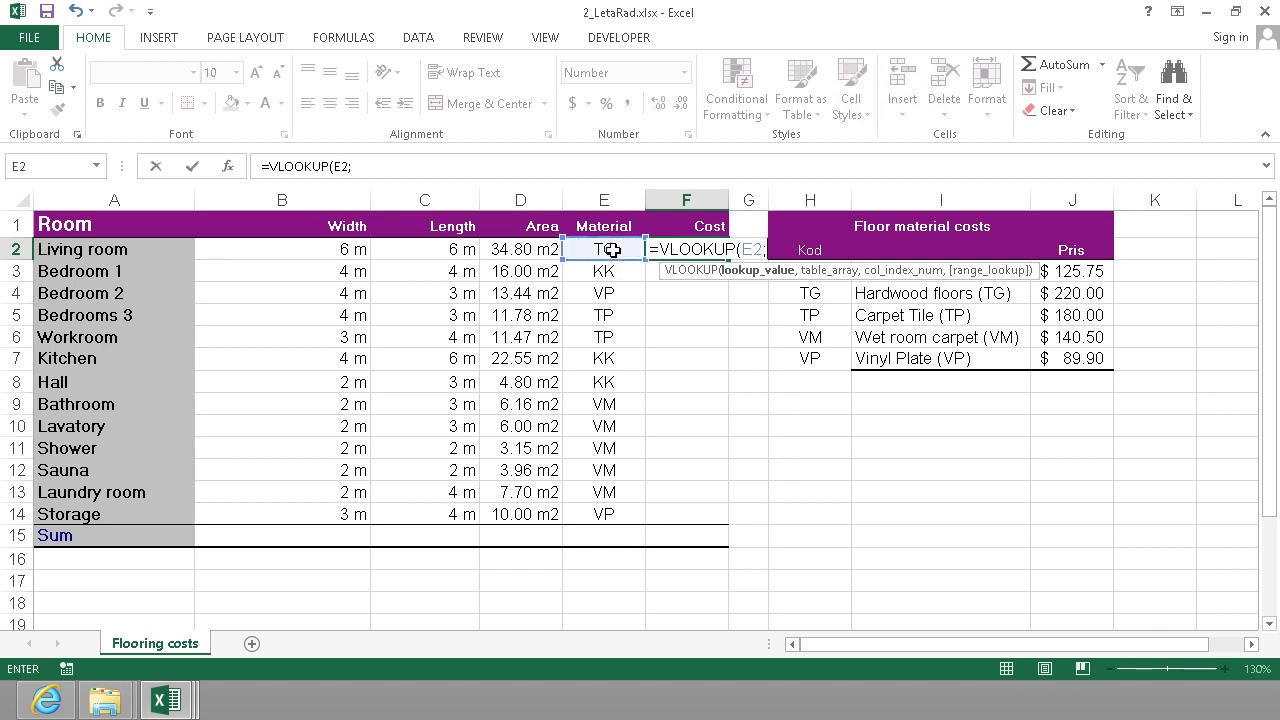
text(Lo)
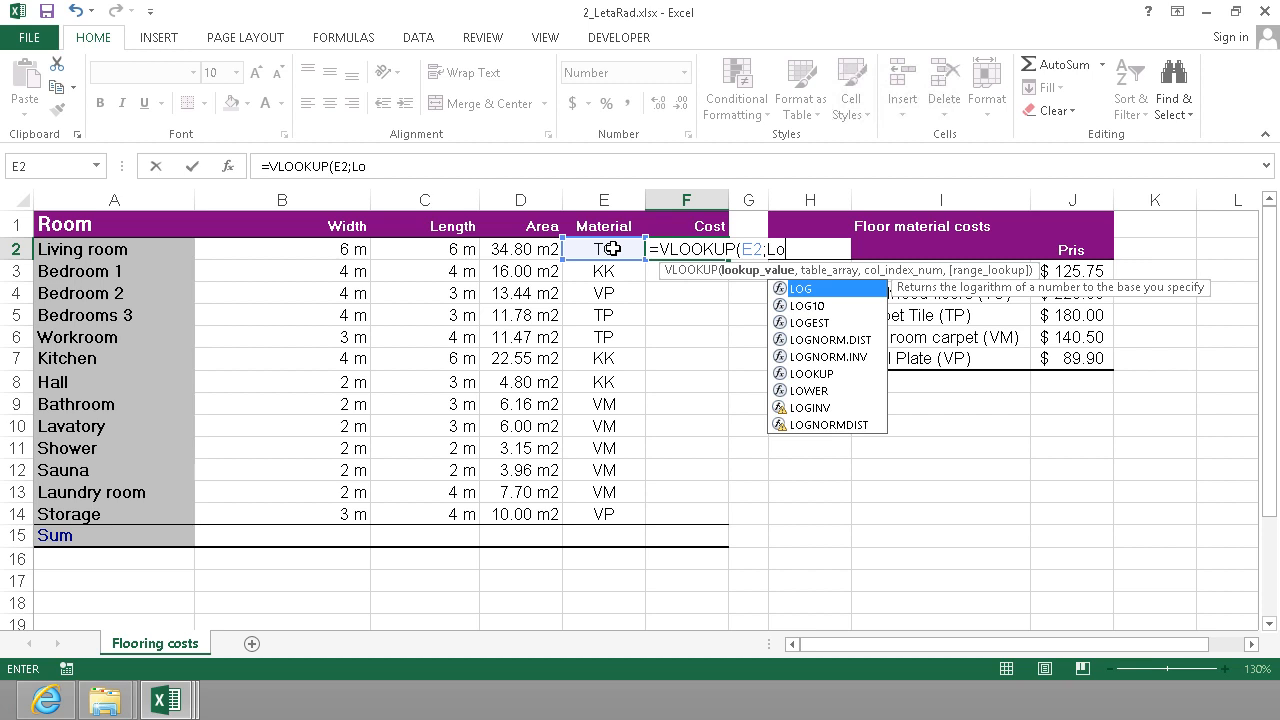
key(BackSpace)
key(BackSpace)
text(flo)
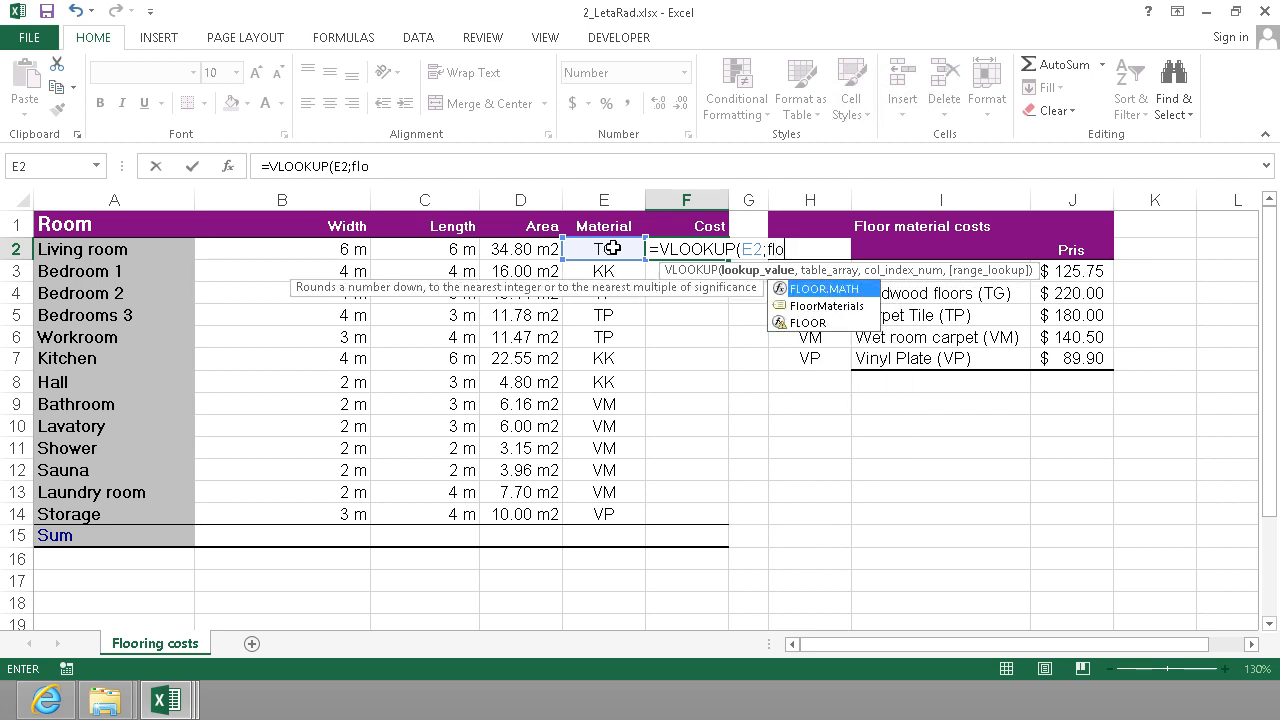
key(Down)
key(Tab)
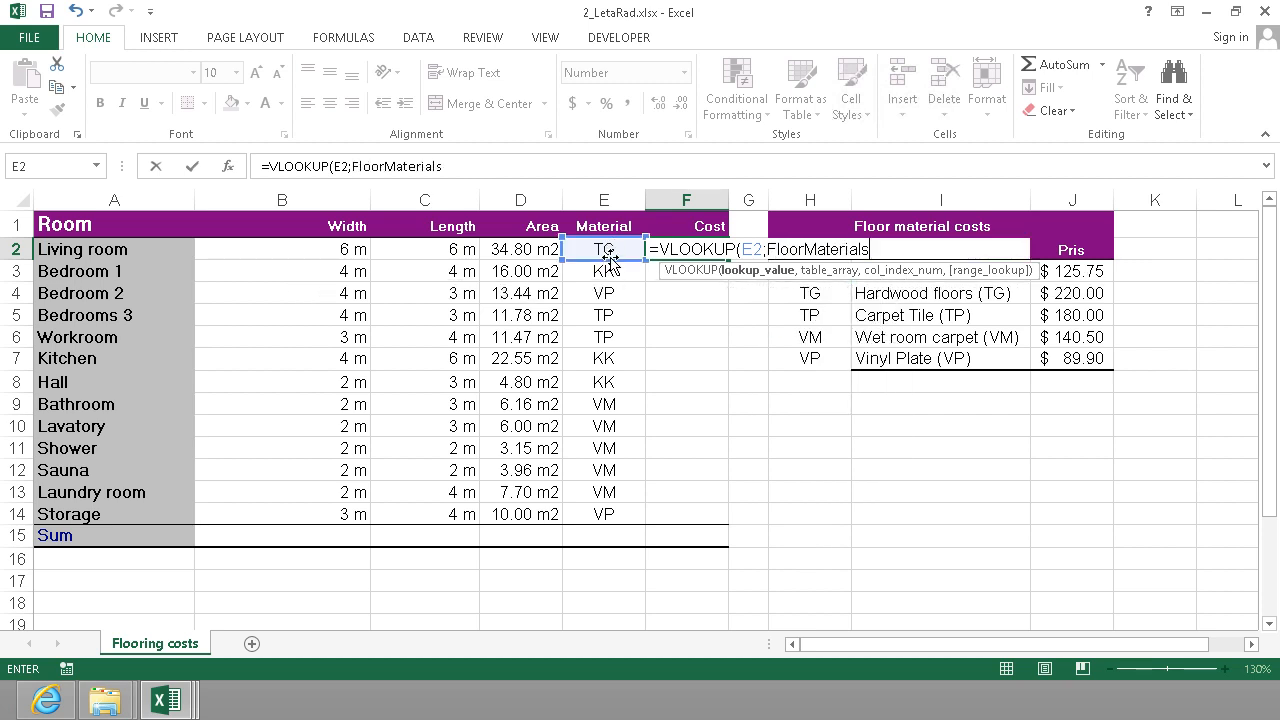
key(BackSpace)
text(,)
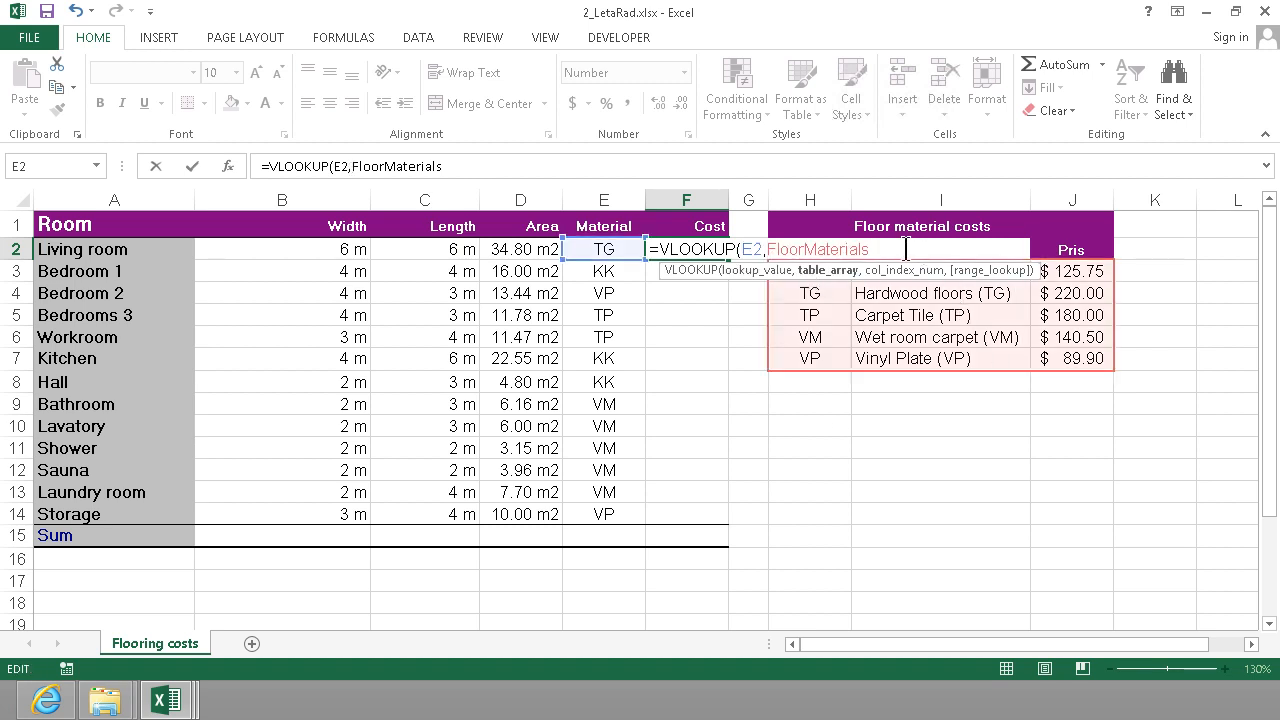
text(,)
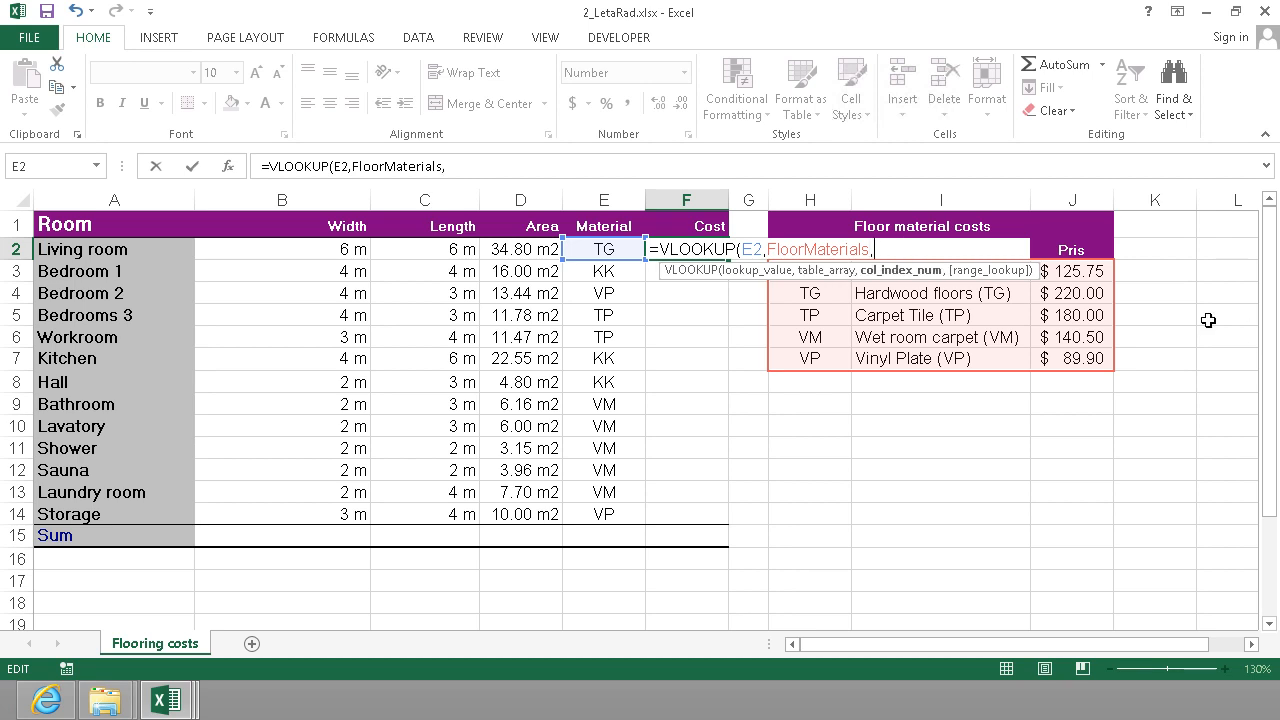
text(3,)
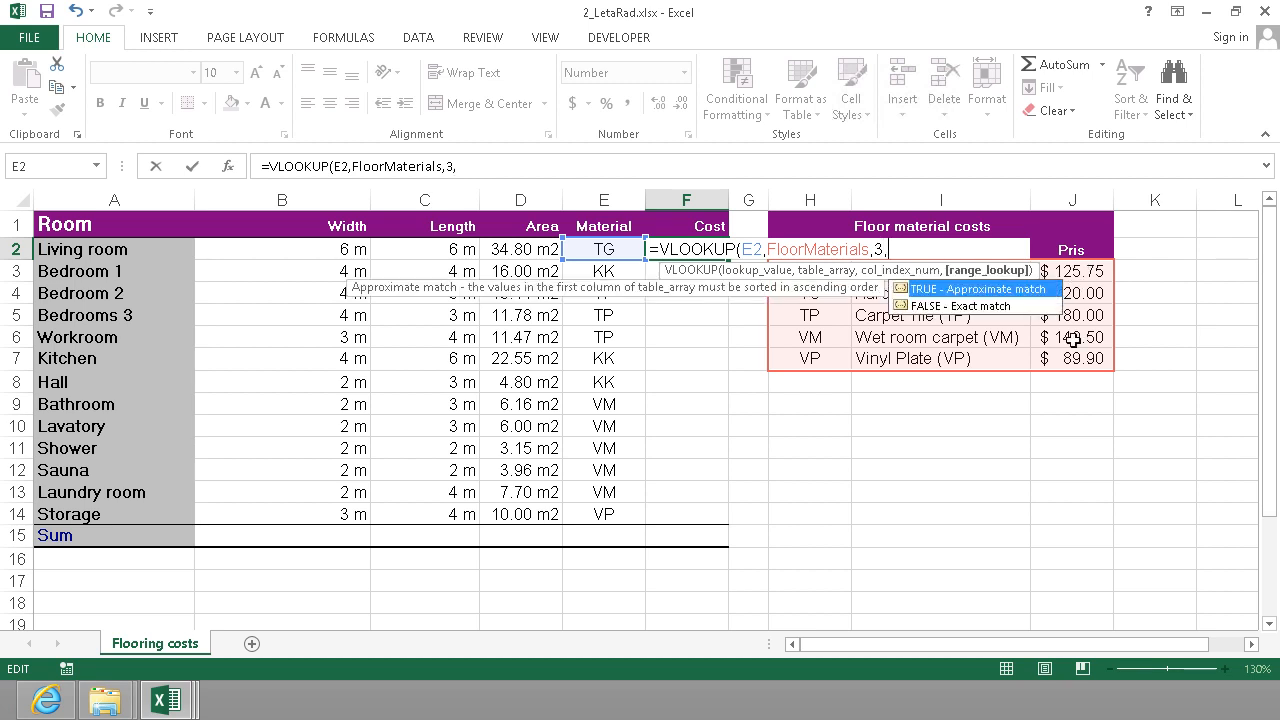
Complete the VLOOKUP in F2 with column index 3 and FALSE for an exact match.
click(975, 310)
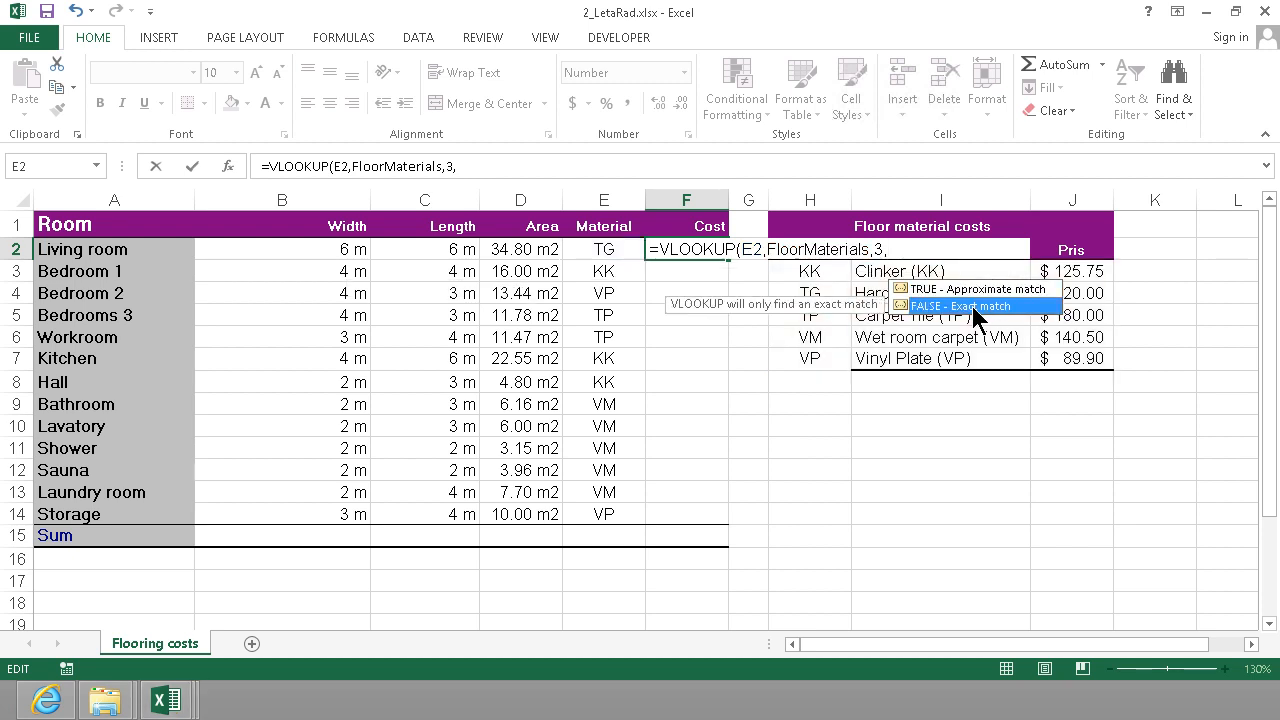
double_click(973, 306)
text())
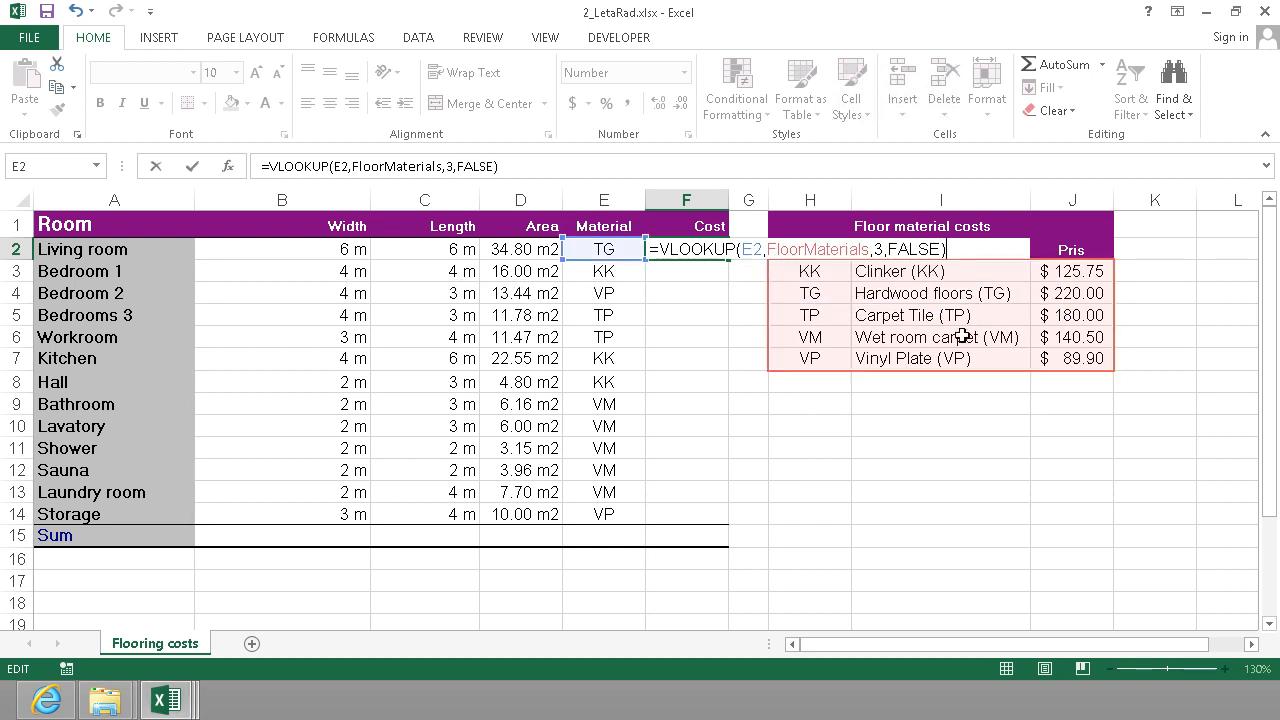
key(Return)
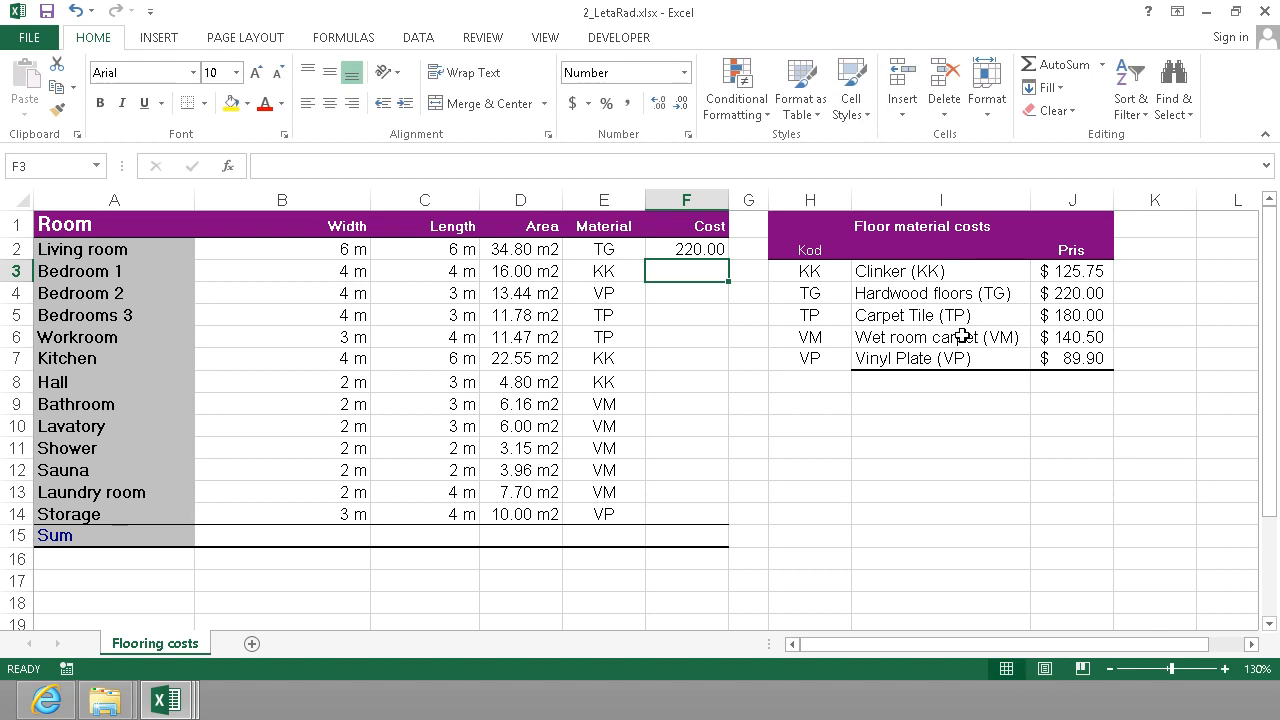
click(658, 249)
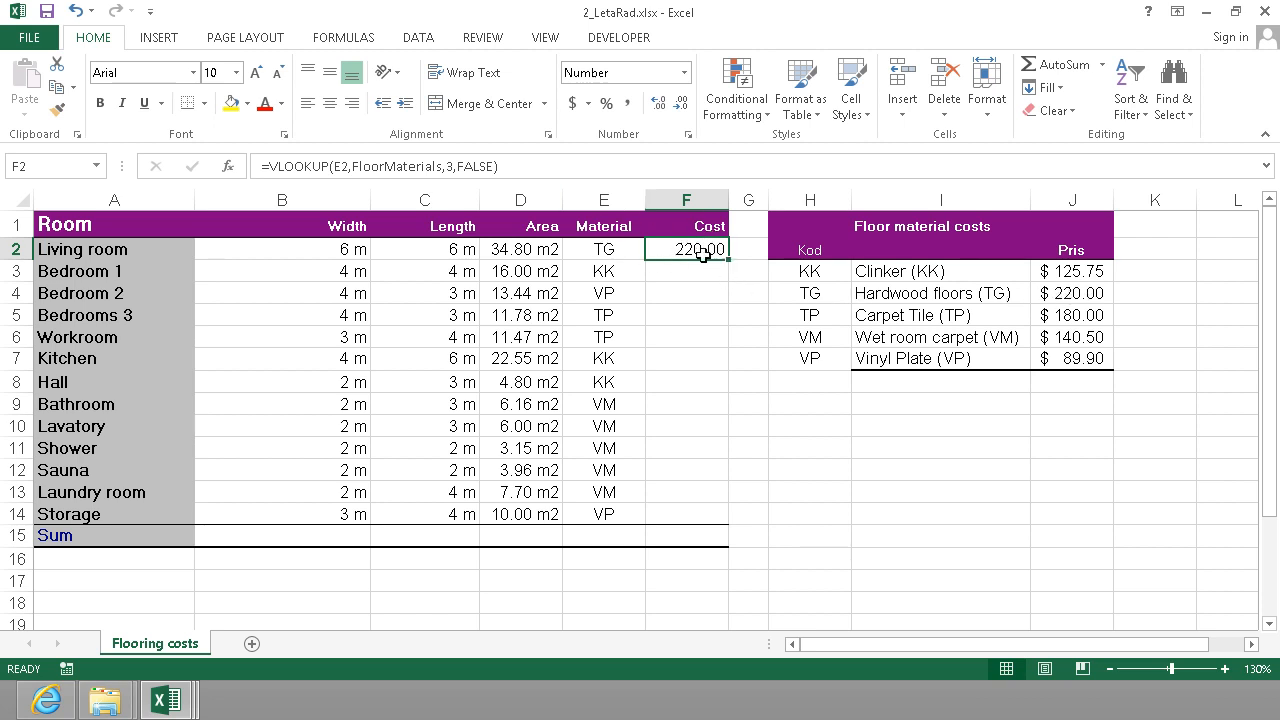
Extend the VLOOKUP formula in F2 so the looked-up price is multiplied by the area in D2.
click(522, 170)
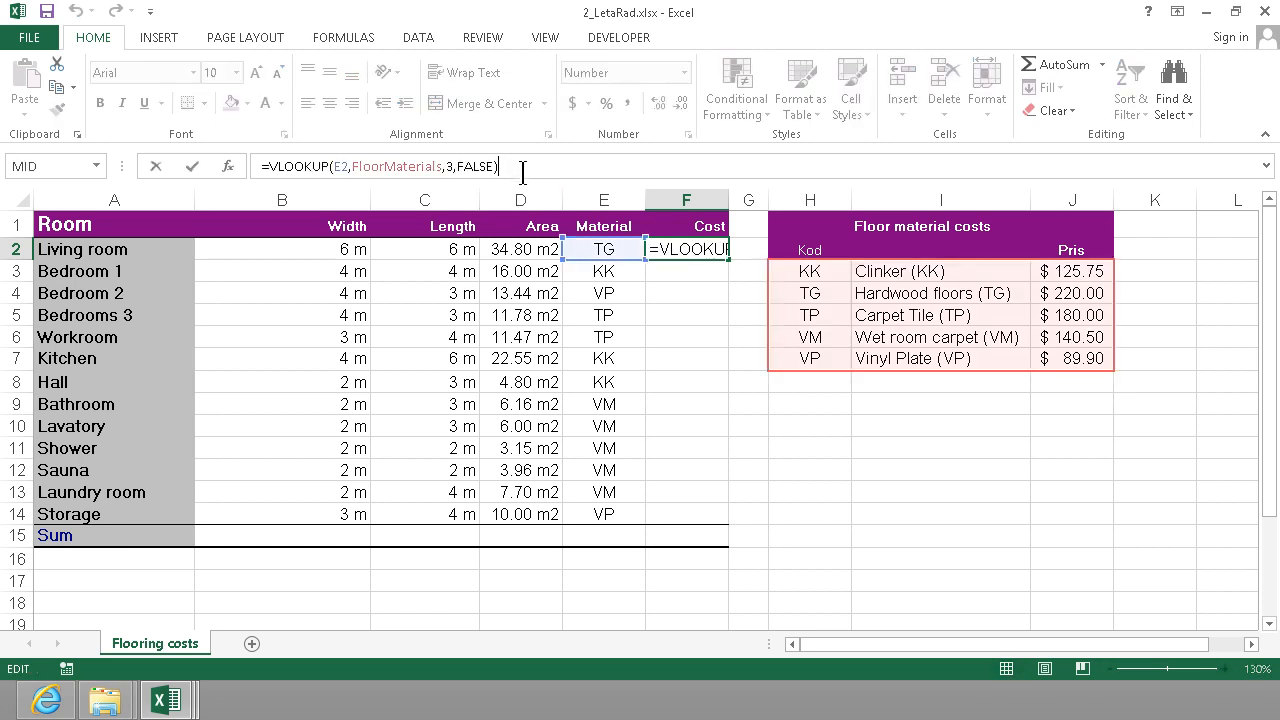
text(*)
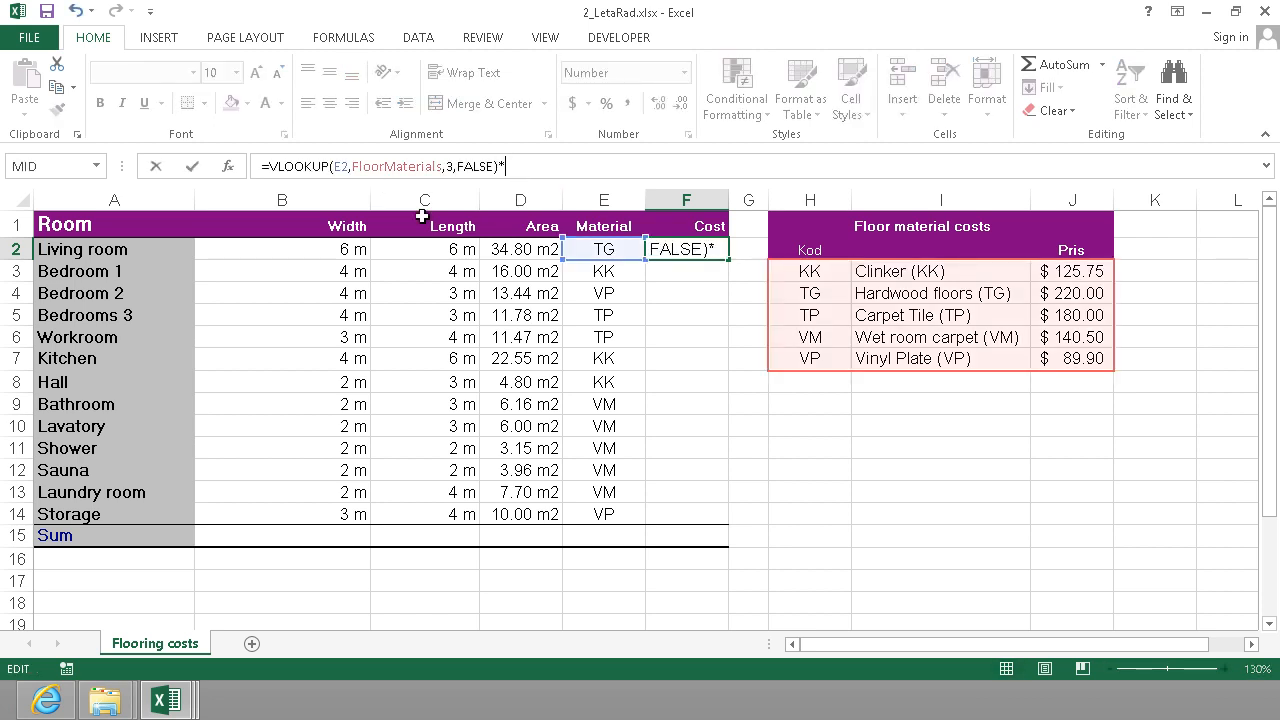
click(521, 250)
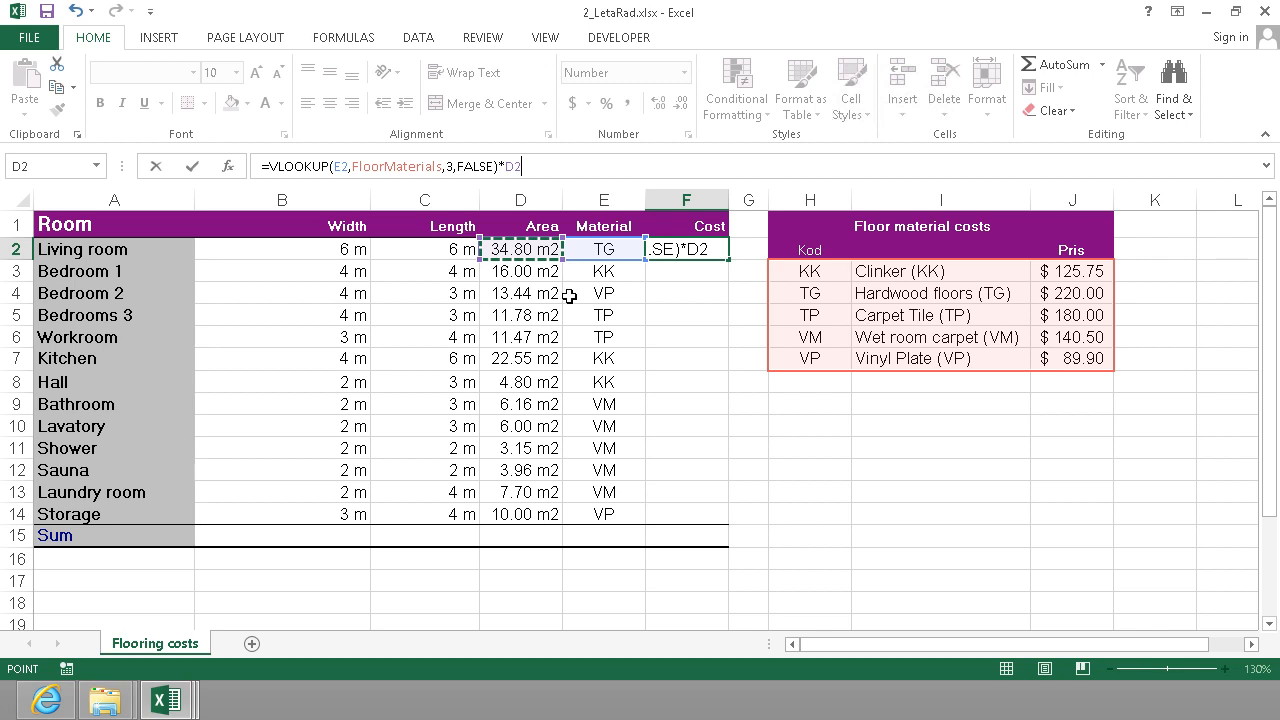
key(Return)
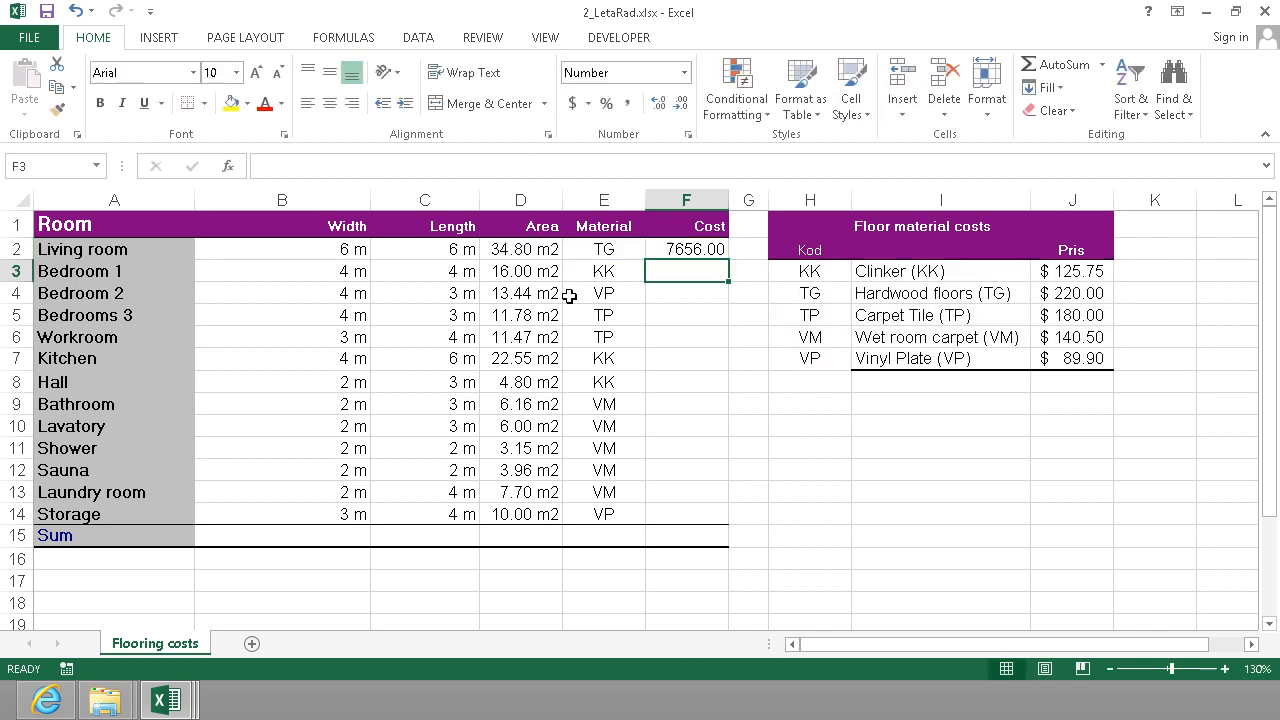
Format the cost in F2 as dollar accounting without decimals and fill its formula through F14.
click(688, 249)
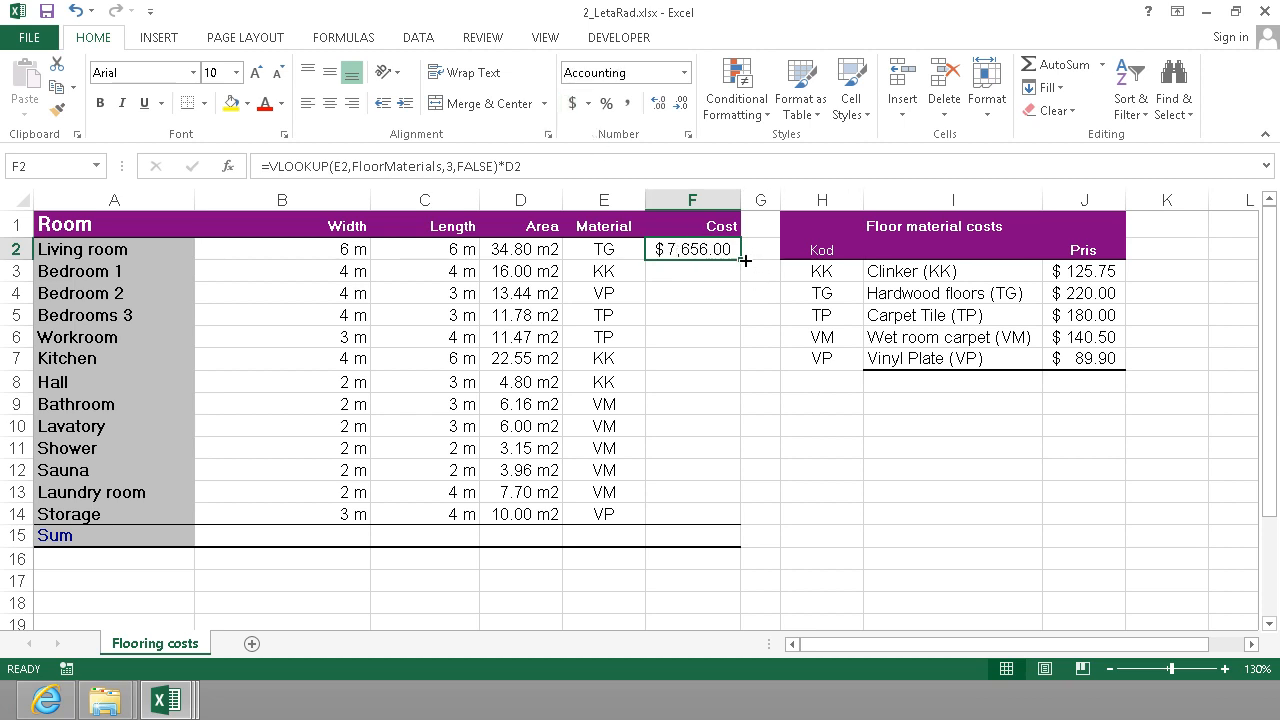
click(684, 106)
click(684, 106)
drag(741, 273, 738, 525)
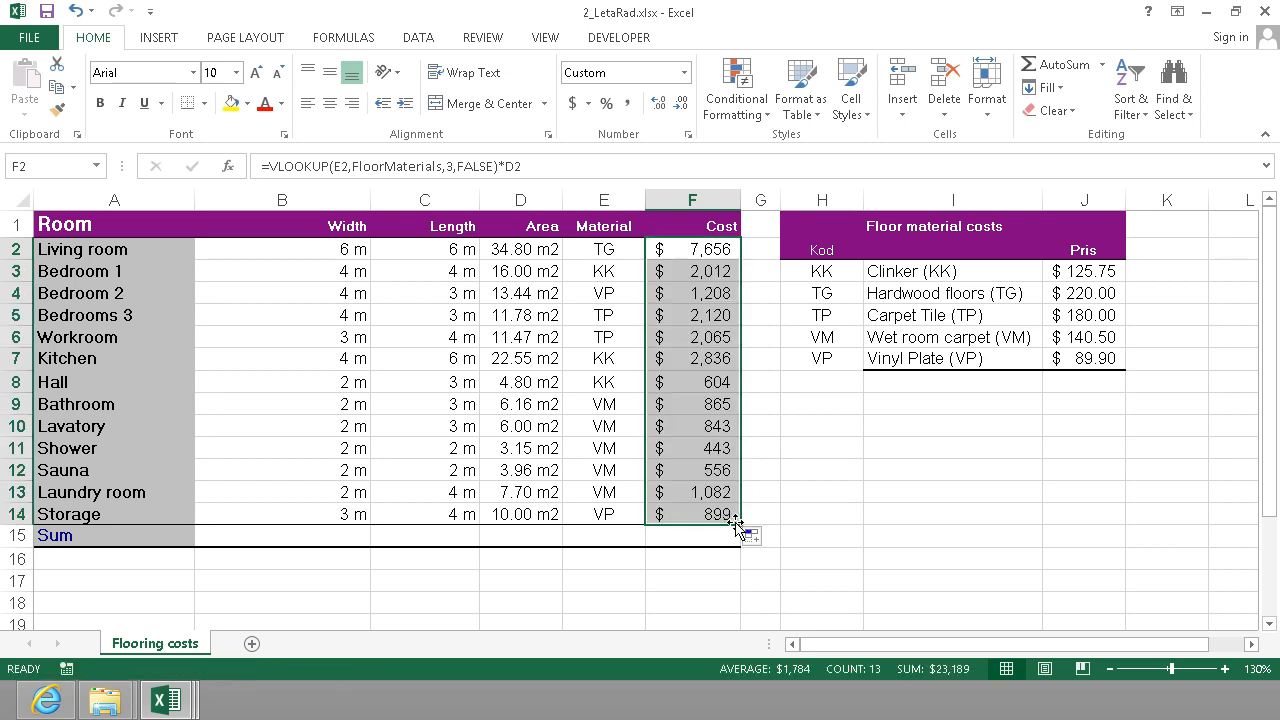
Total the room areas D2:D14 with a SUM formula in D15.
click(511, 536)
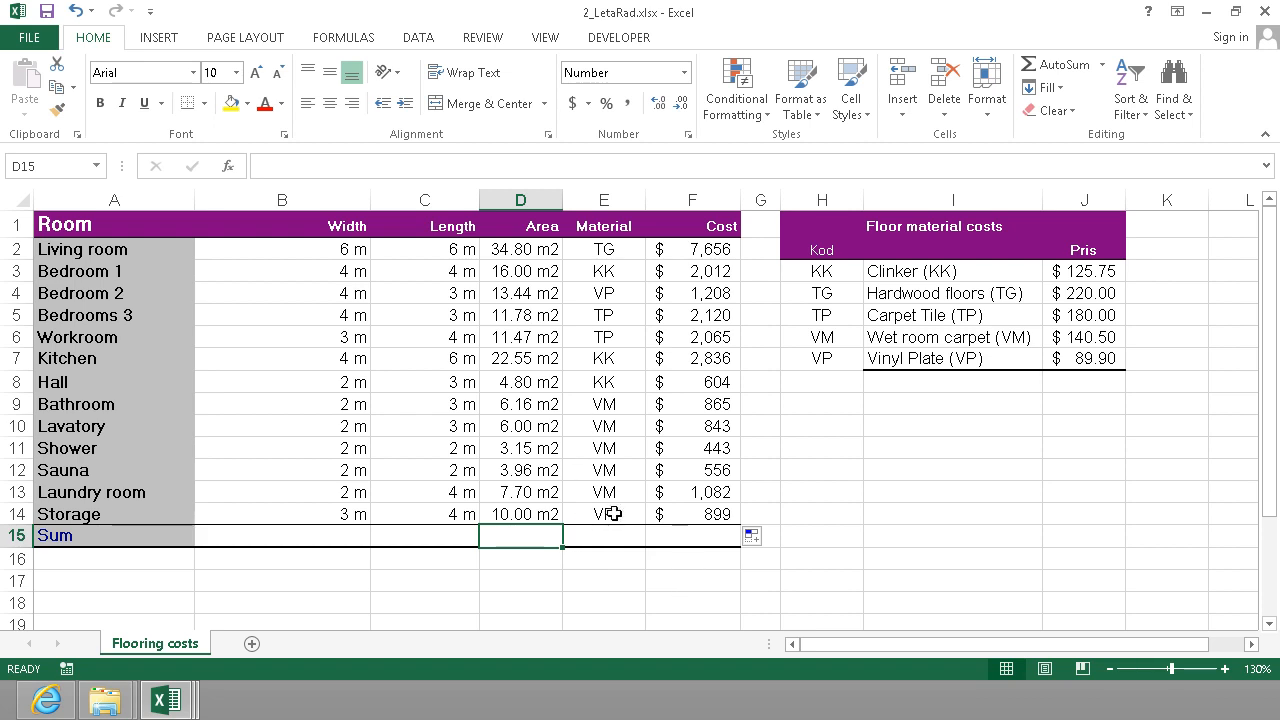
click(1040, 64)
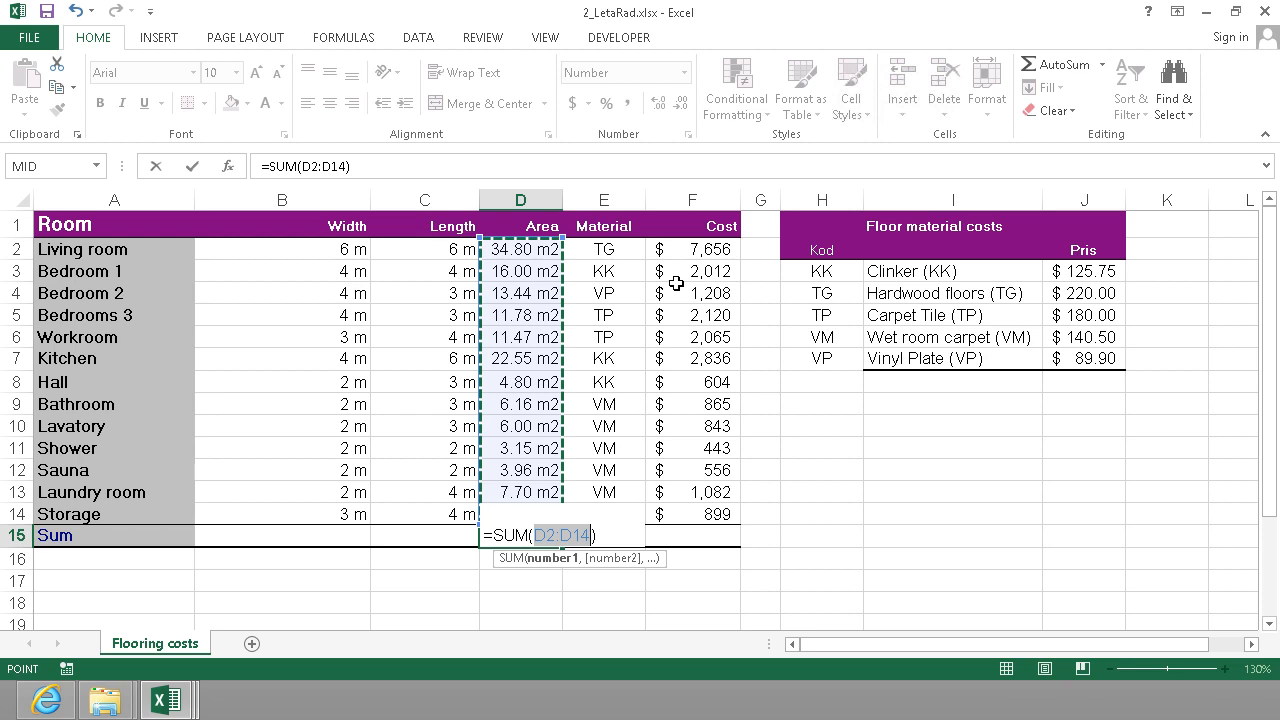
key(Return)
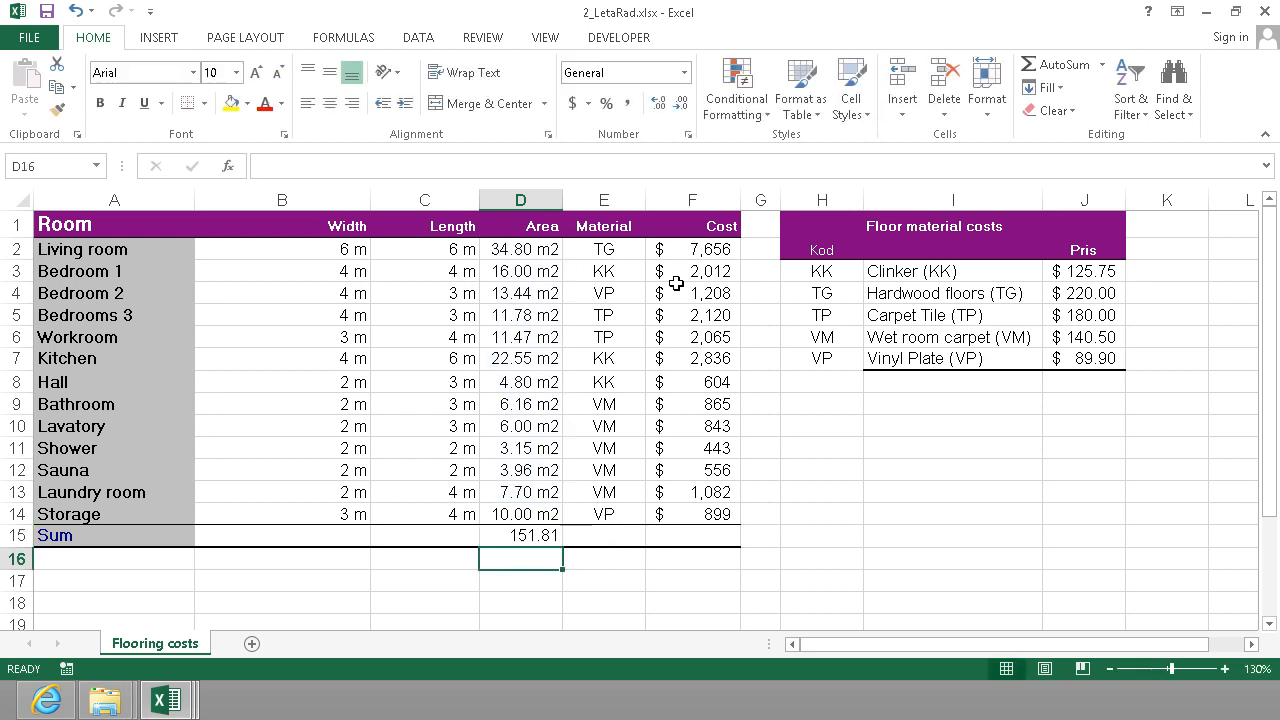
Copy the m2 number format from D14 to the area total in D15 and autofit column D.
click(535, 533)
click(536, 505)
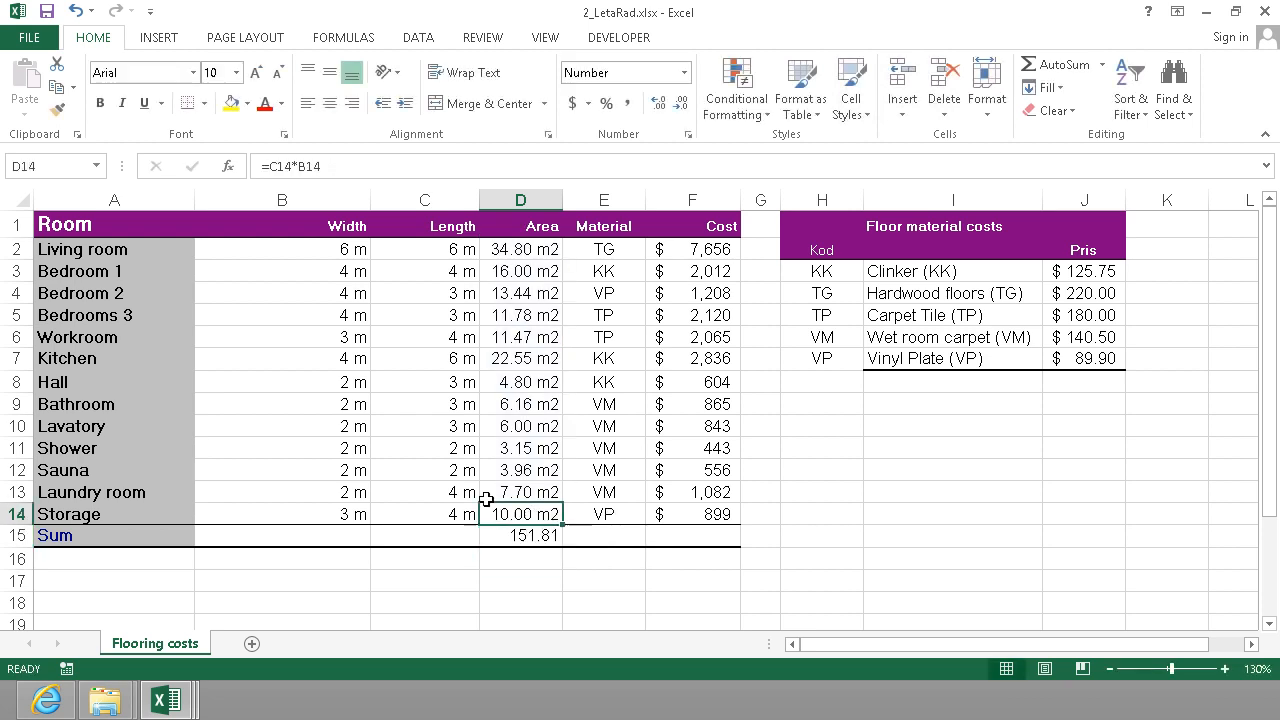
click(57, 110)
click(523, 535)
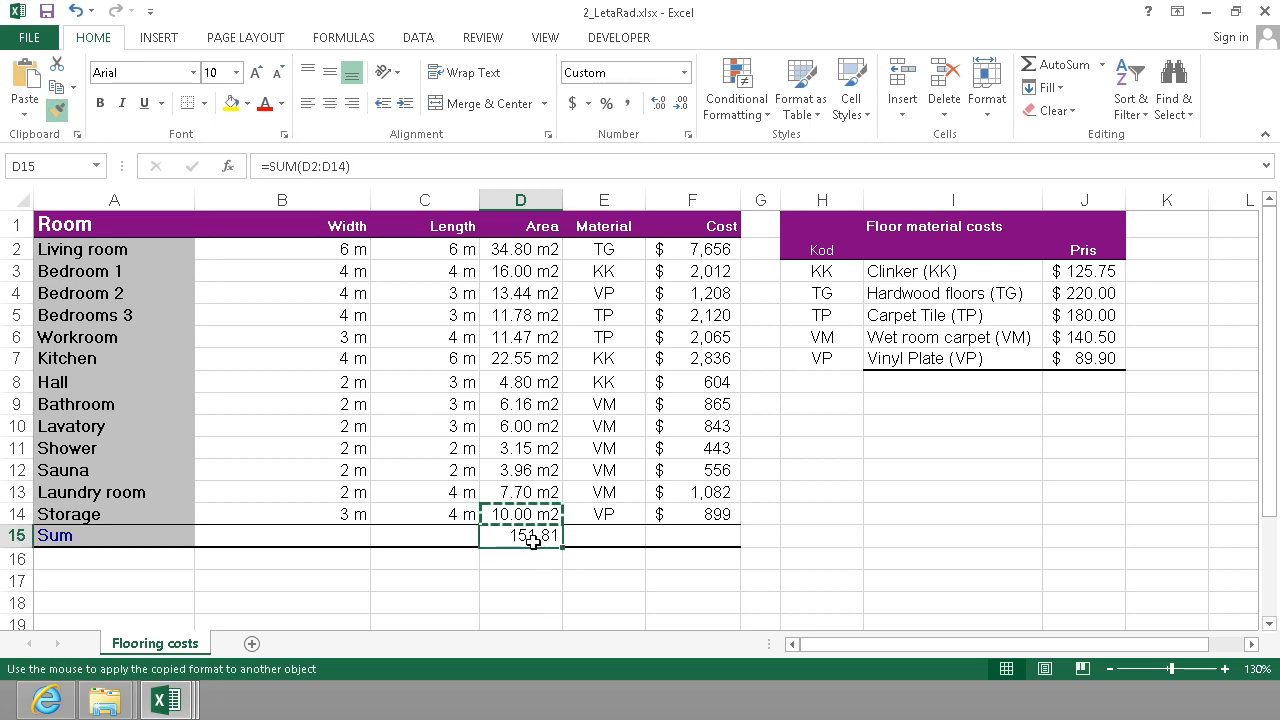
double_click(563, 199)
Total the flooring costs F2:F14 with a SUM formula in F15.
click(710, 530)
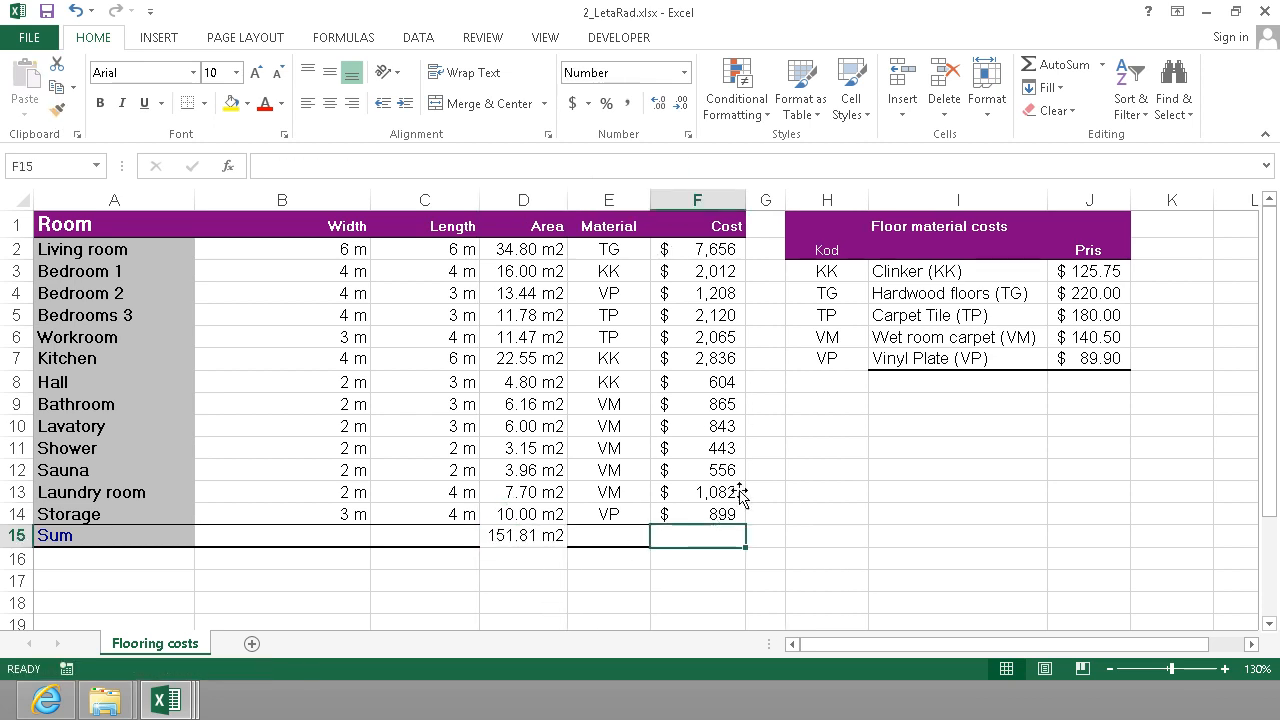
click(1062, 65)
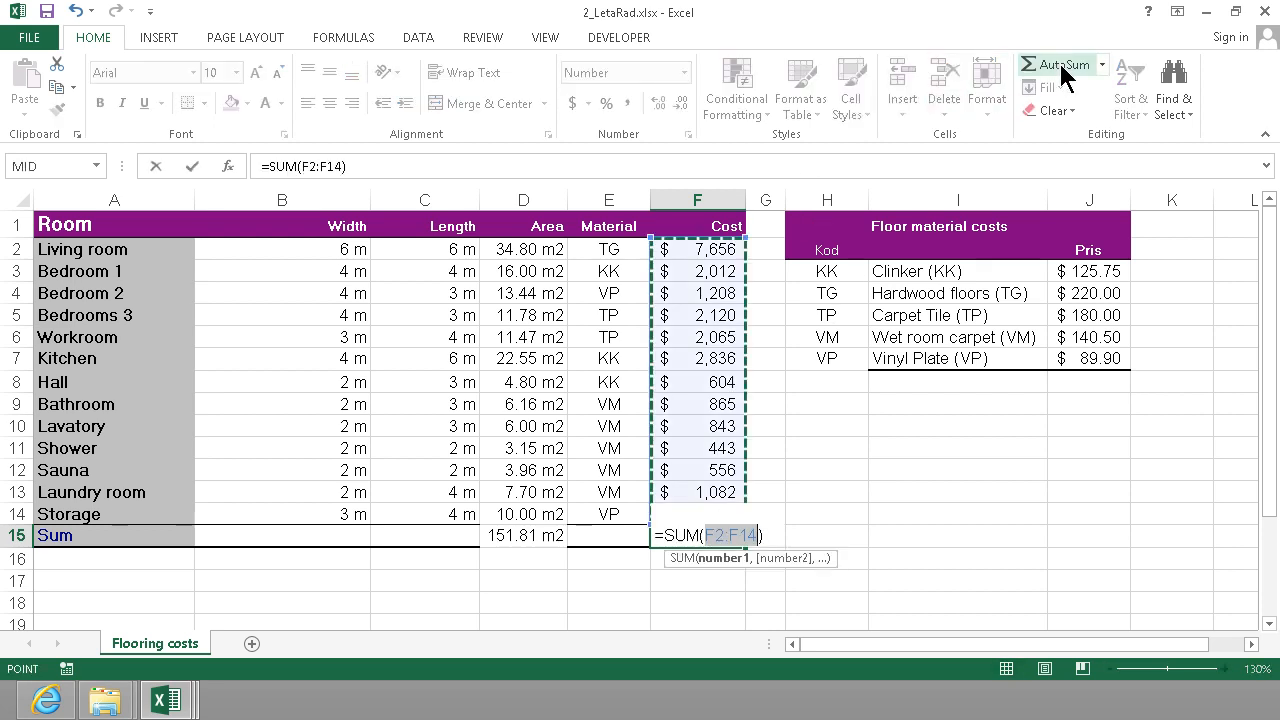
click(1058, 60)
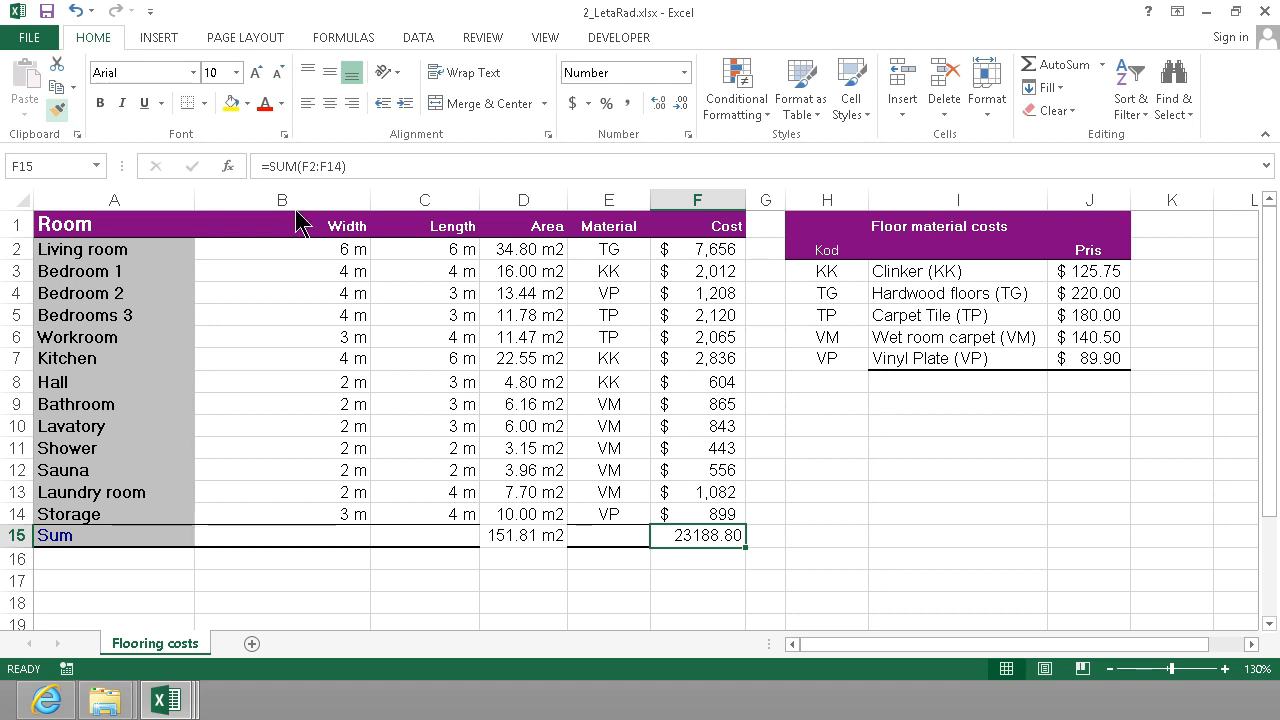
Copy the dollar format without decimals from F14 to the cost total in F15.
click(722, 514)
click(57, 108)
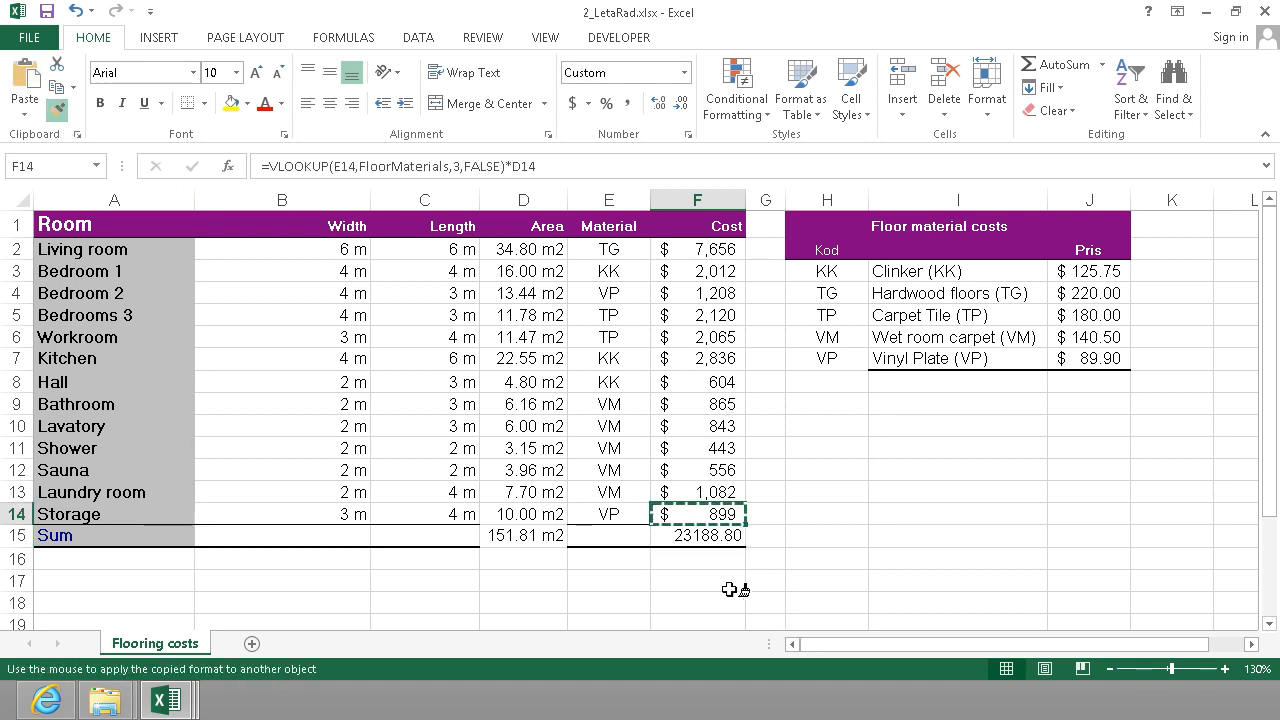
click(700, 536)
click(793, 513)
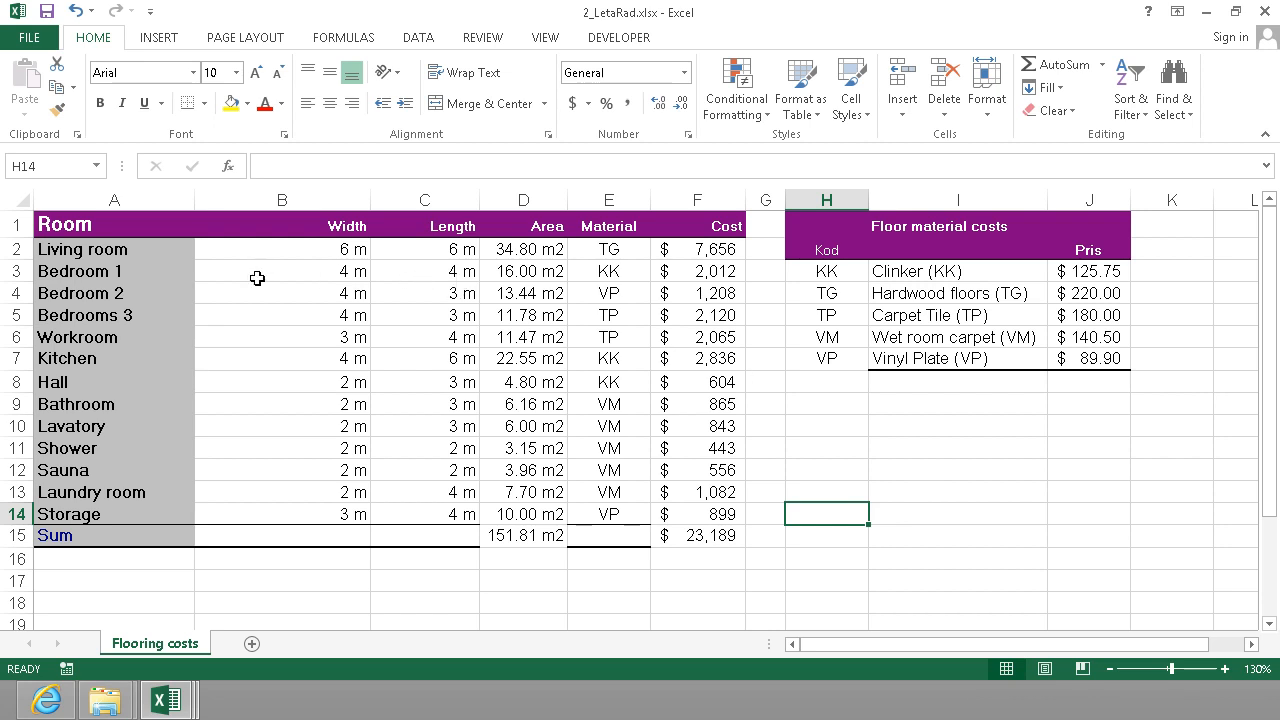
drag(110, 252, 170, 295)
click(886, 424)
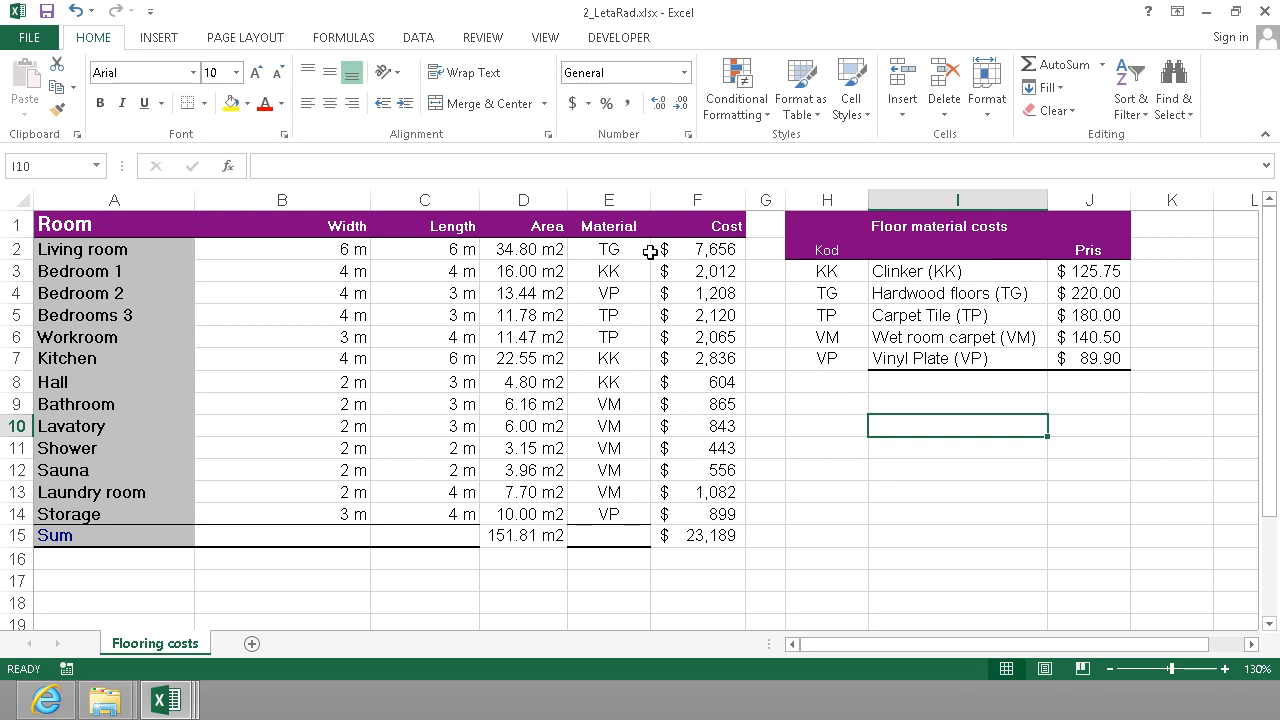
Enter the unlisted material Blue for the living room in E2.
click(609, 248)
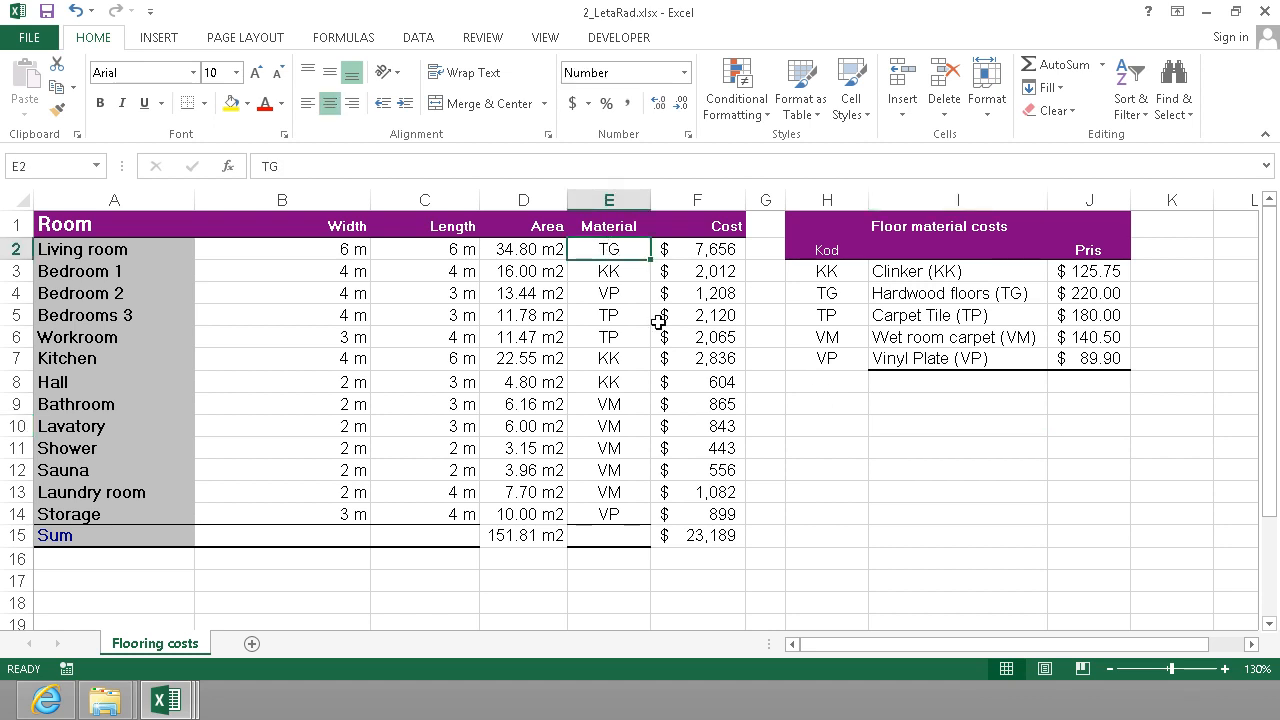
text(Blue)
key(Return)
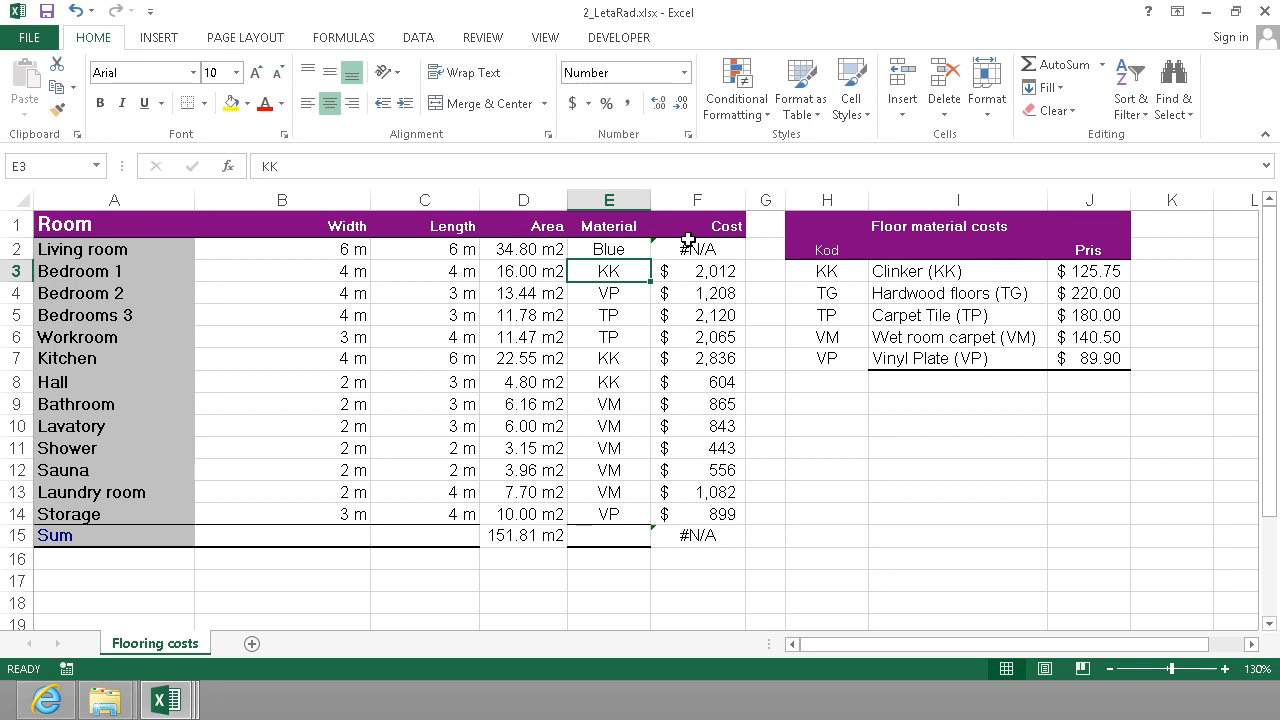
Undo the living room's material entry in E2.
click(627, 248)
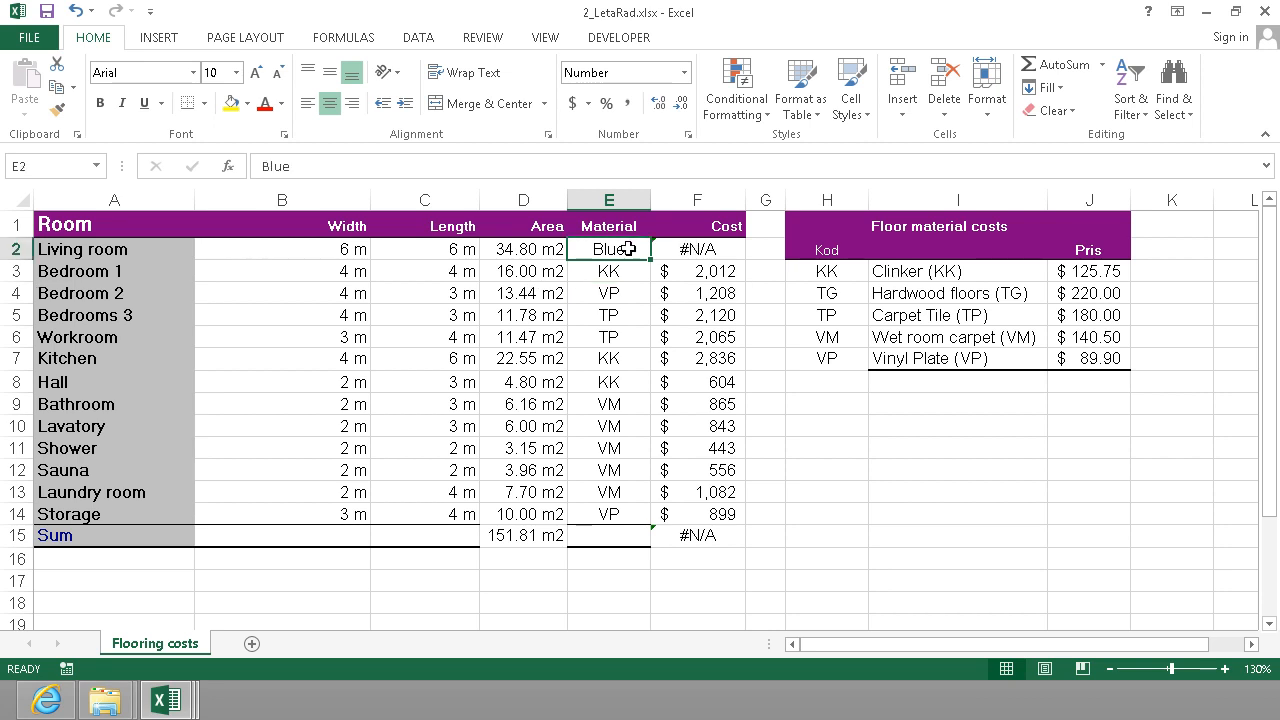
key(BackSpace)
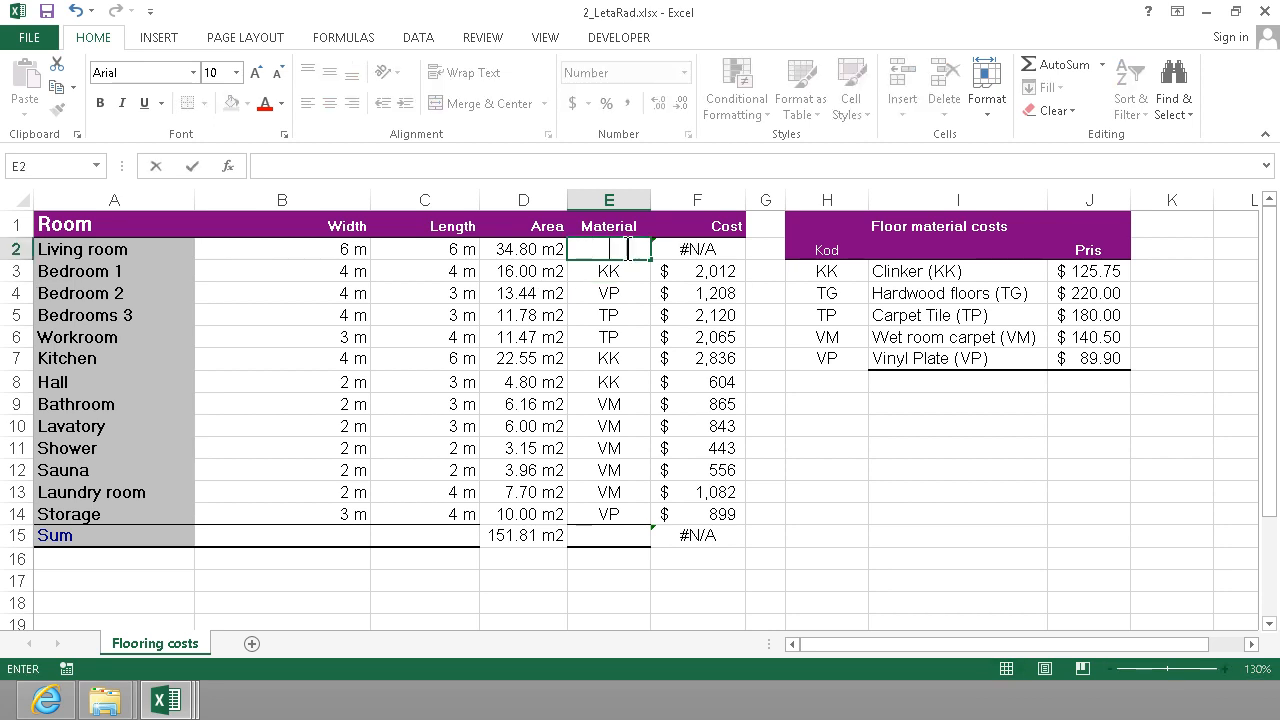
key(Escape)
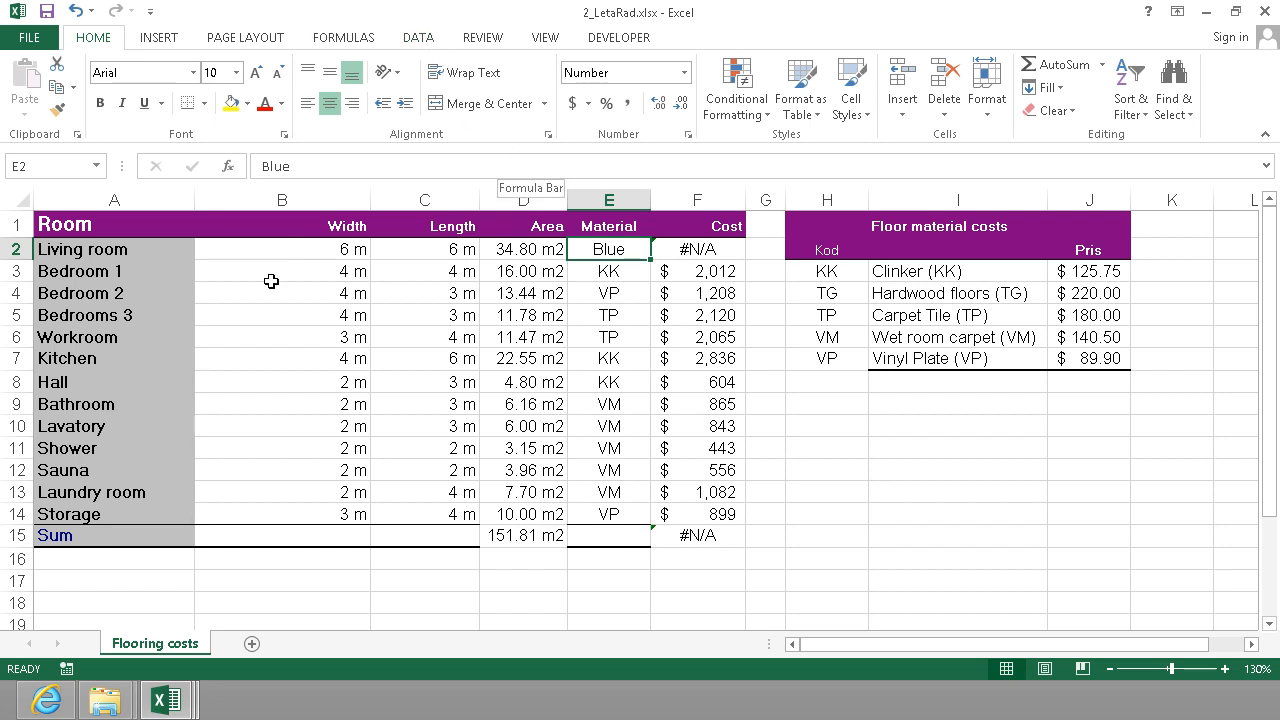
click(73, 10)
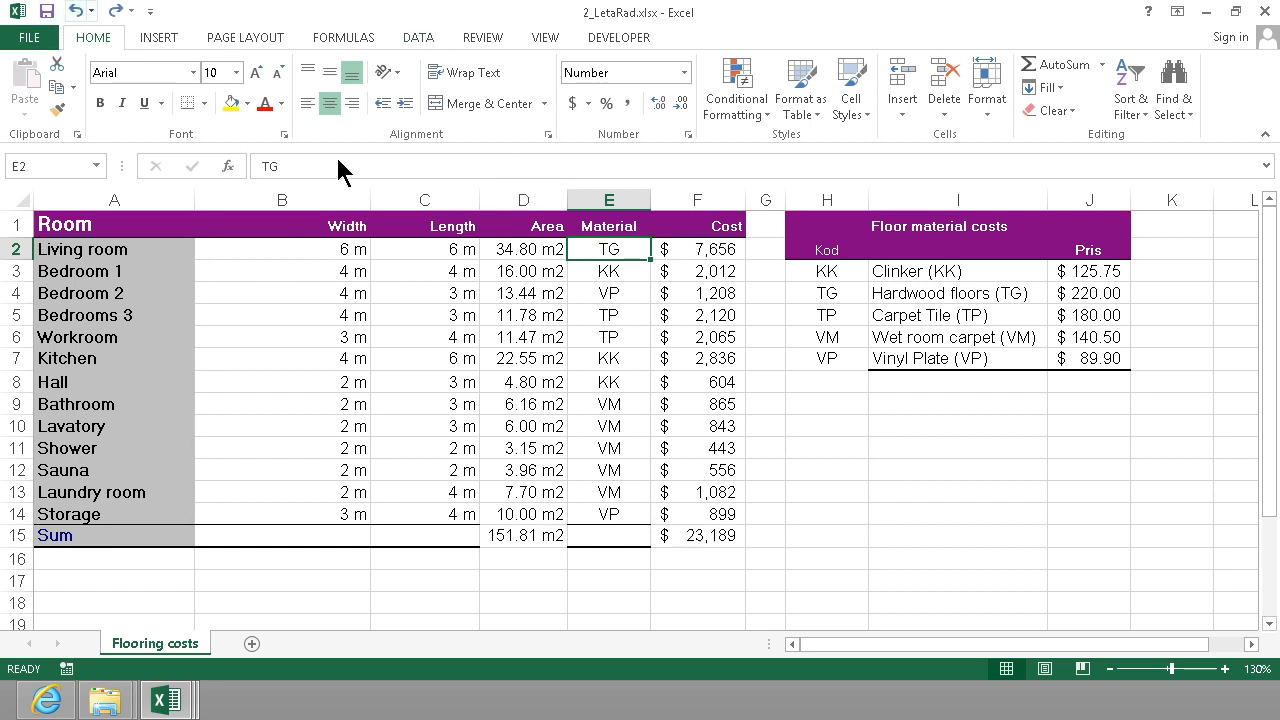
Restrict the material cells E2:E14 with List data validation that uses the codes in H3:H7 as its source.
drag(617, 249, 600, 508)
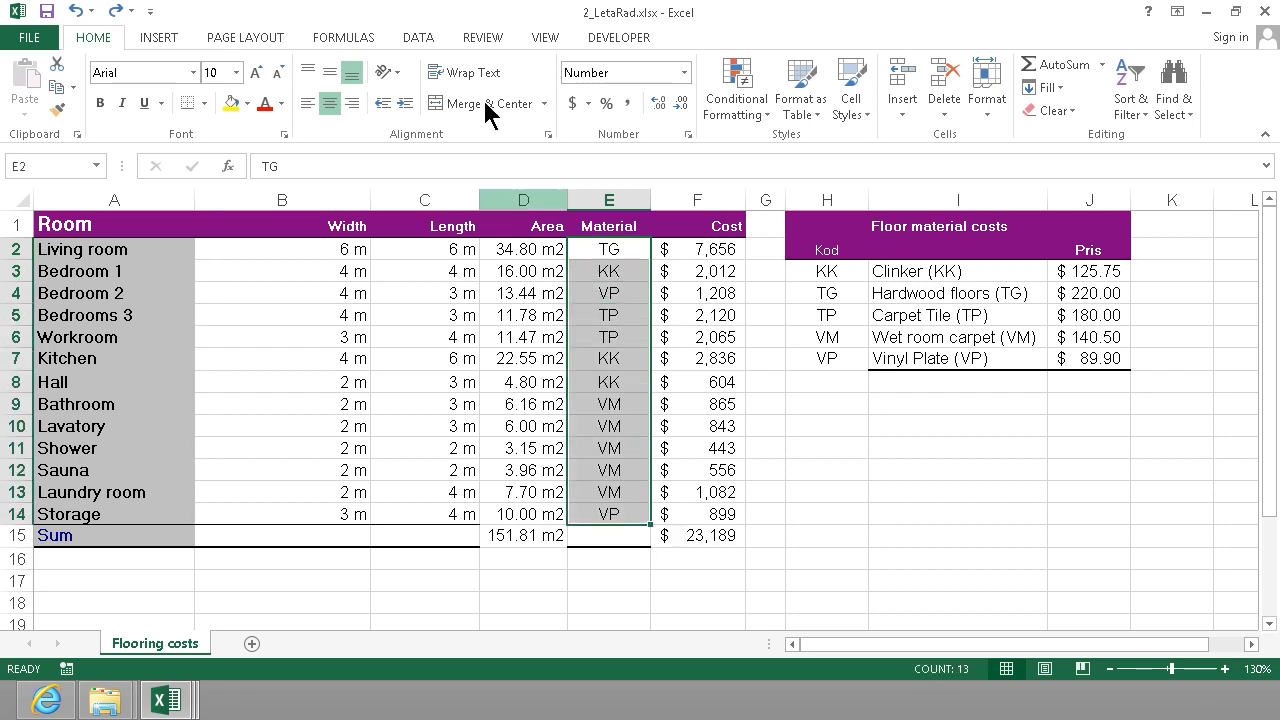
click(421, 42)
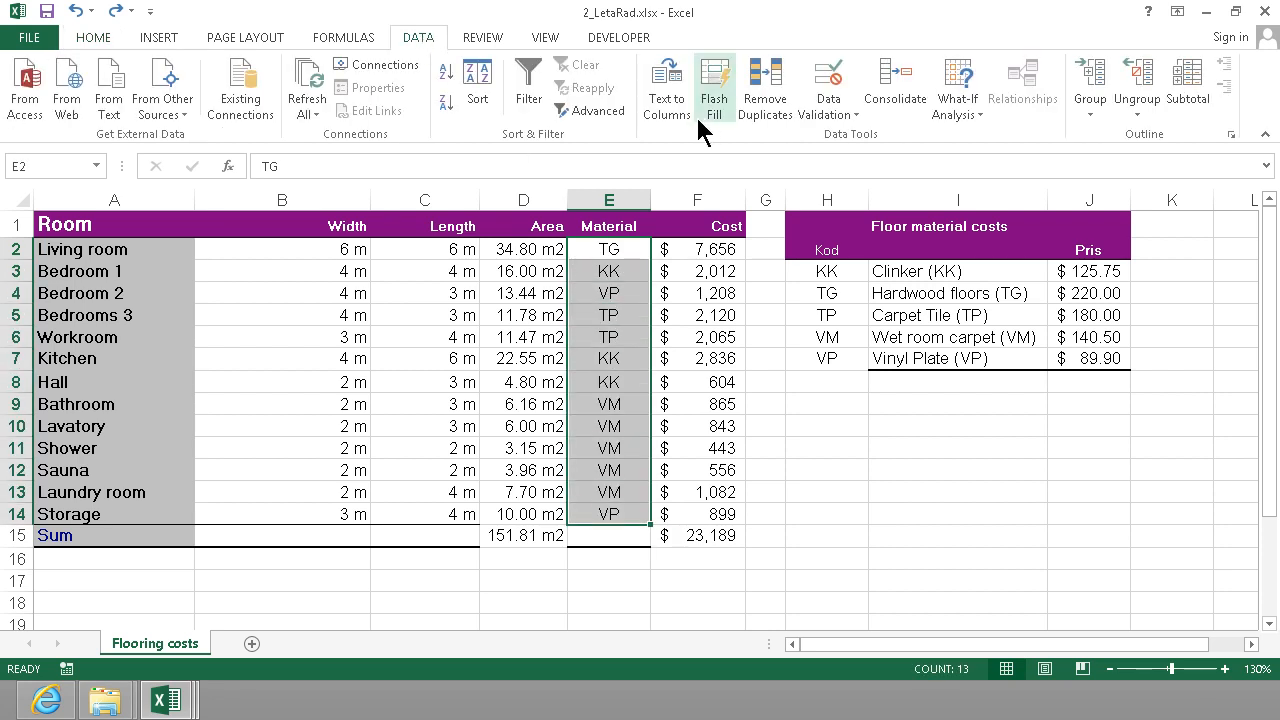
click(841, 116)
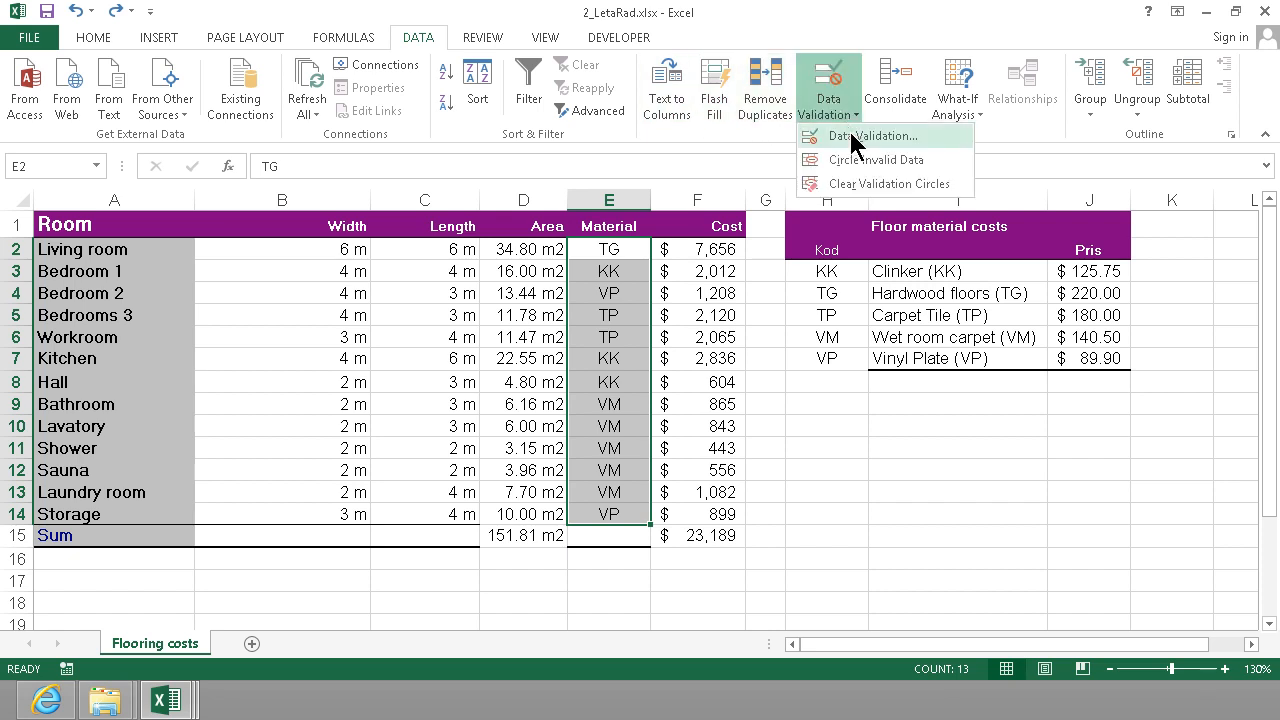
click(852, 136)
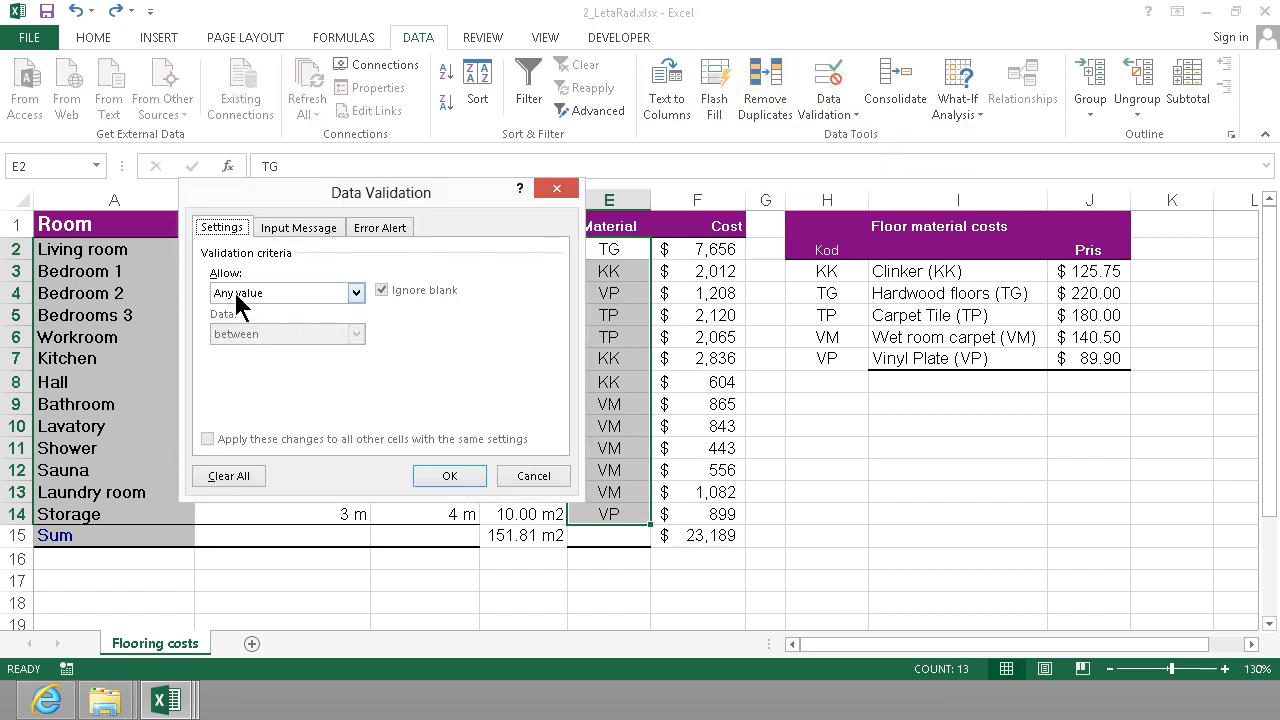
click(332, 292)
click(227, 350)
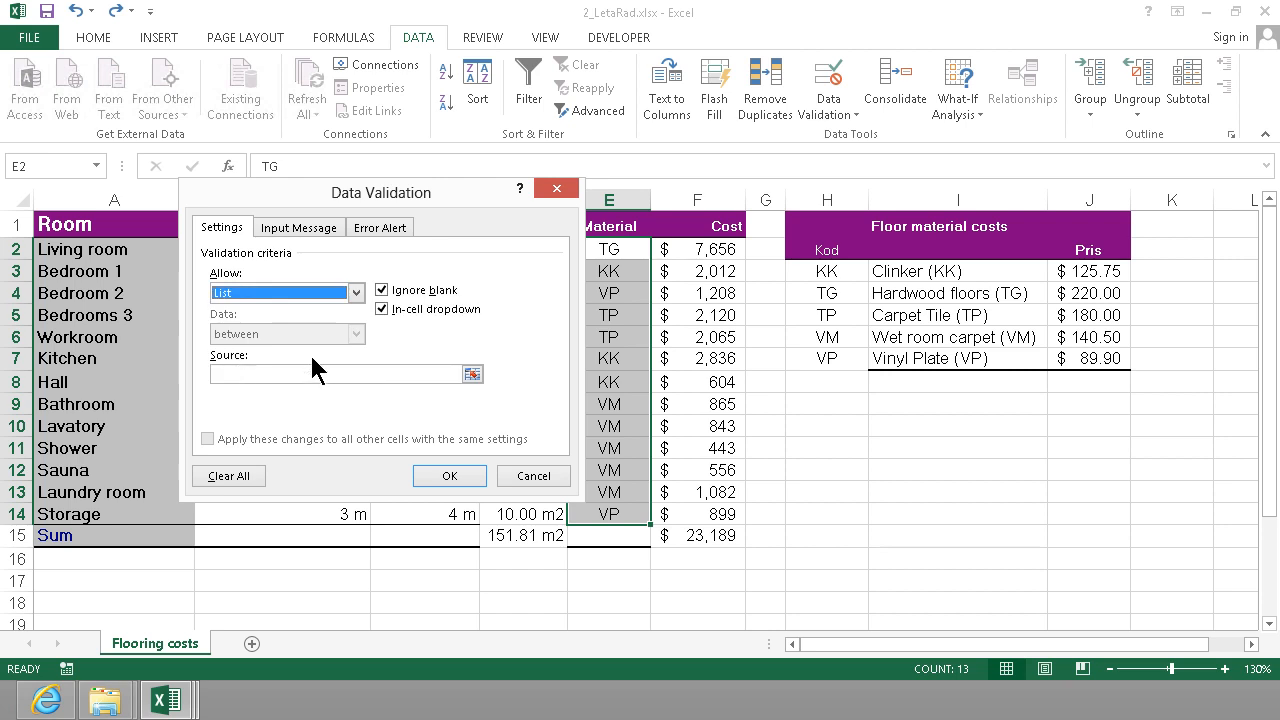
click(248, 373)
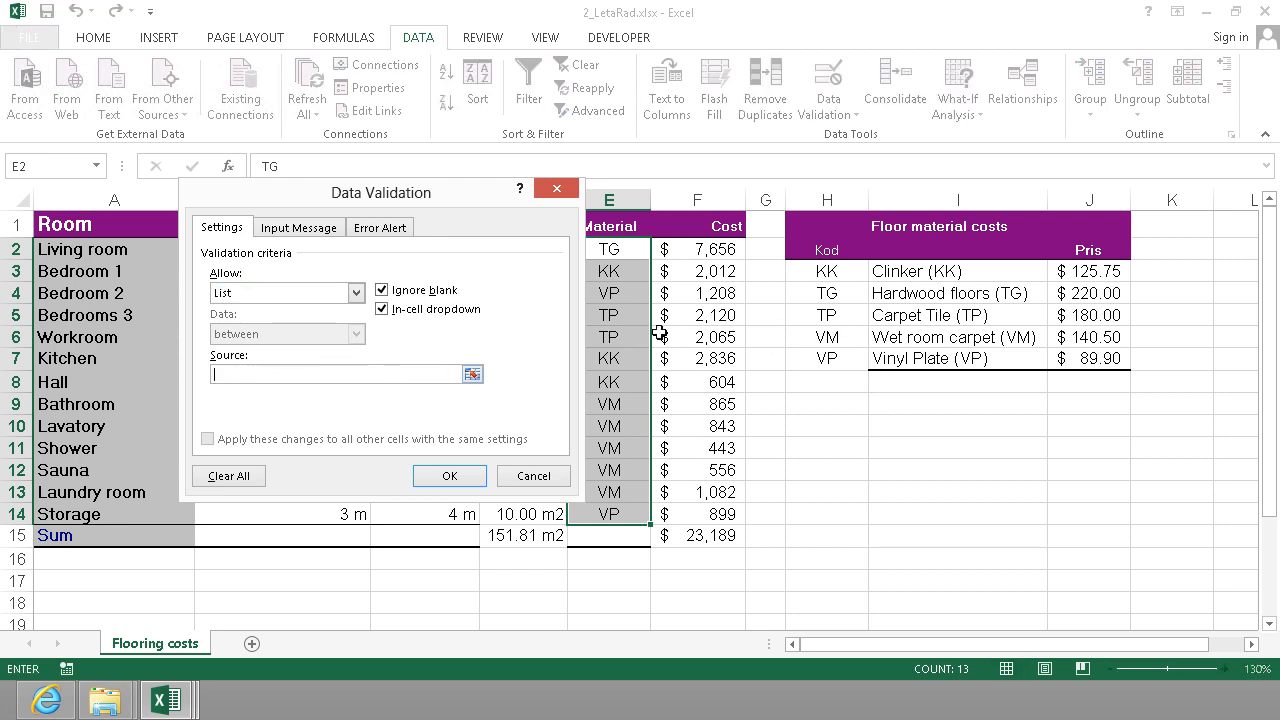
drag(827, 276, 813, 362)
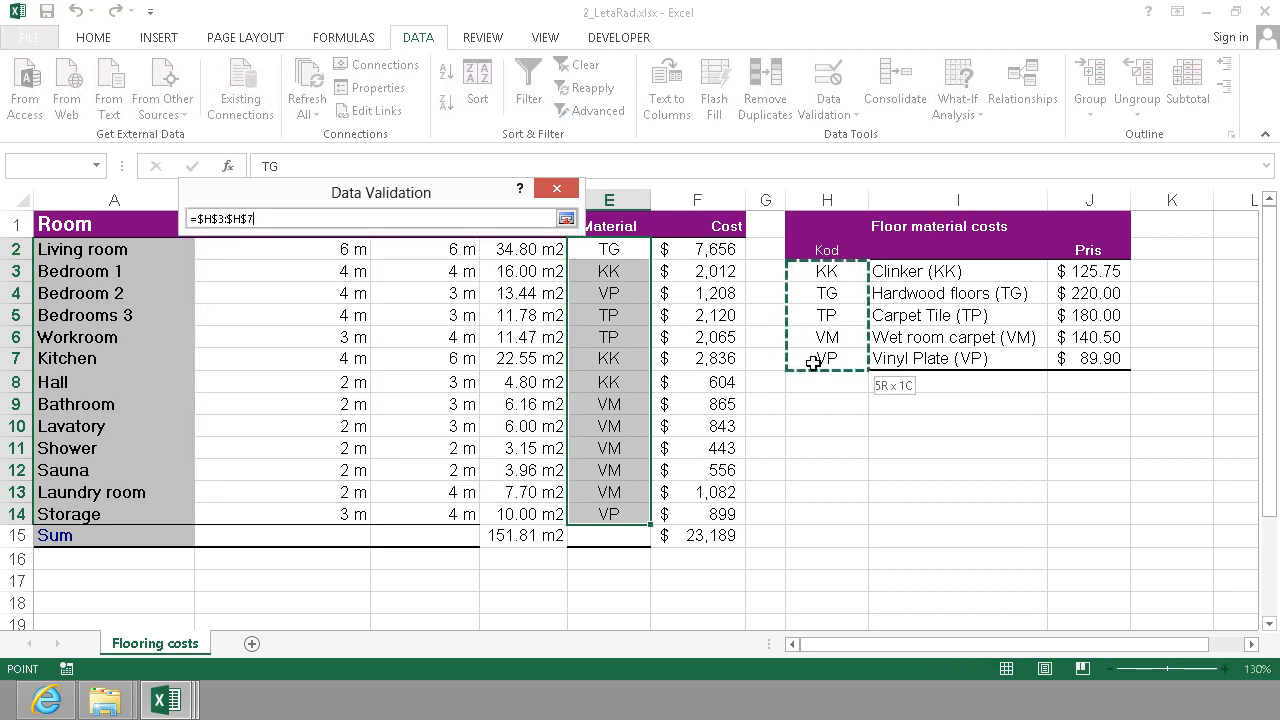
click(449, 477)
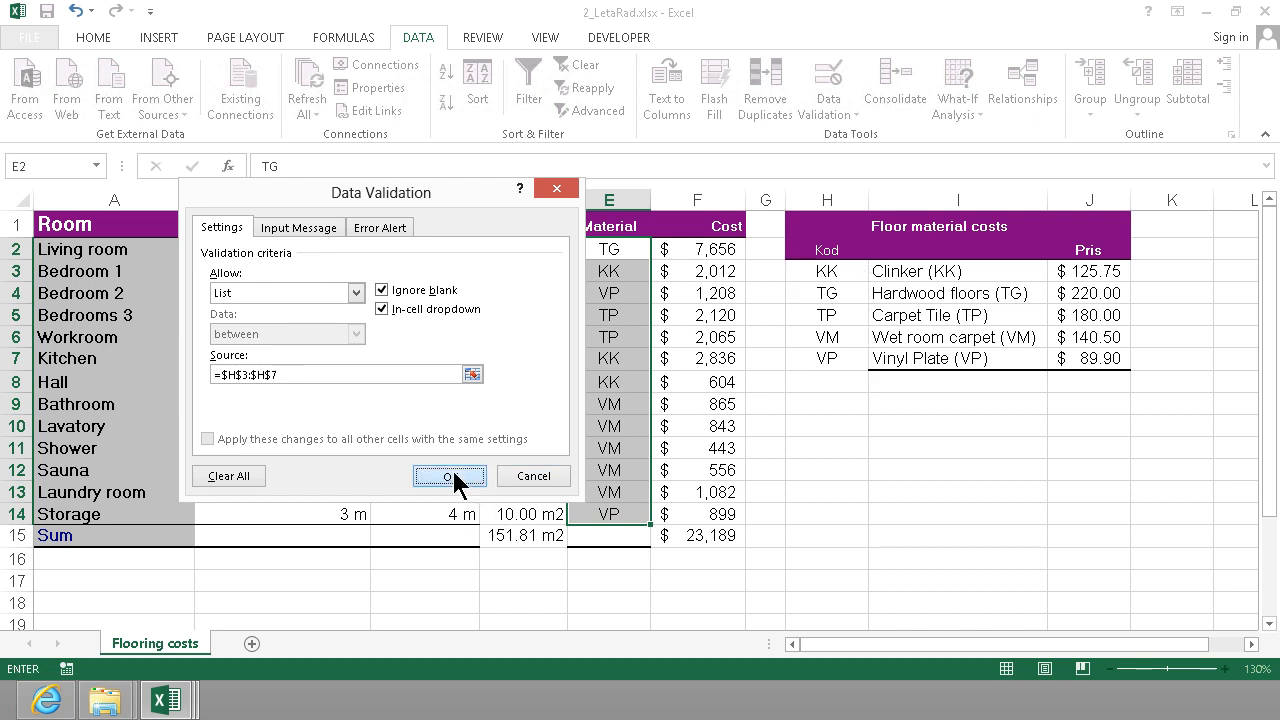
Try the validation list in E2 by choosing TP for the living room, and finally set the material to KK.
click(634, 273)
click(630, 246)
click(656, 250)
click(550, 305)
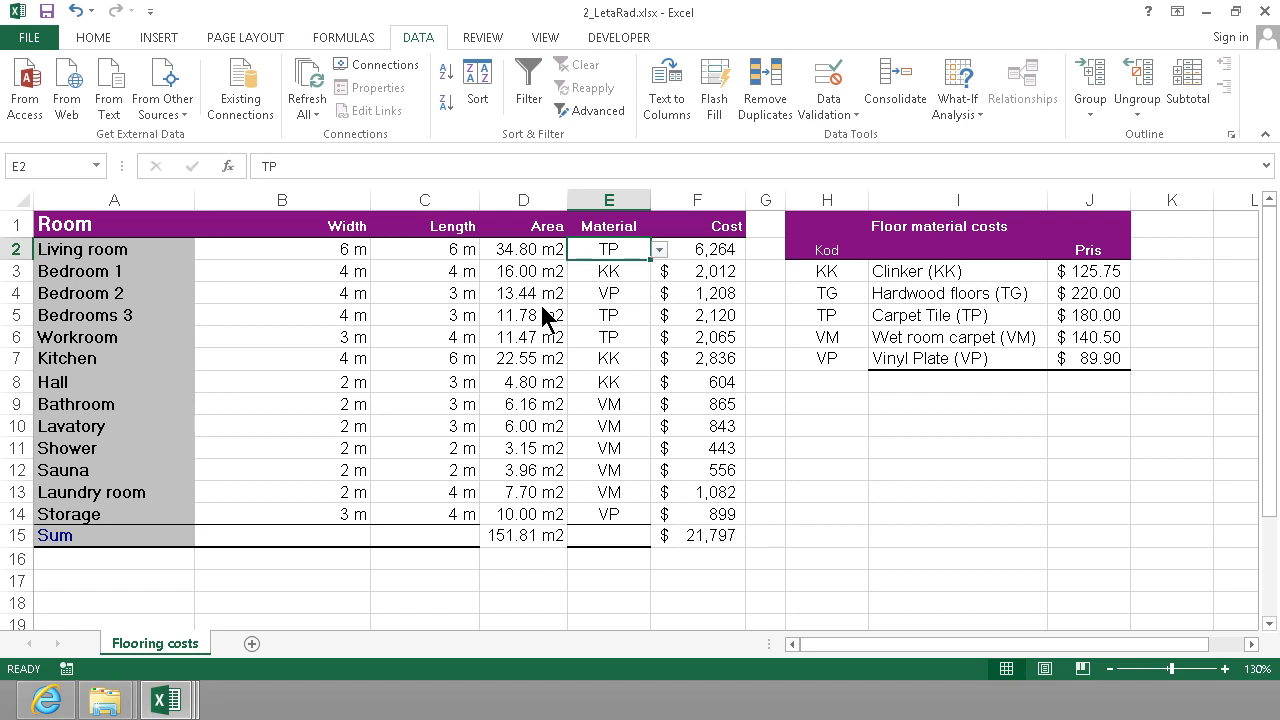
click(660, 252)
click(562, 271)
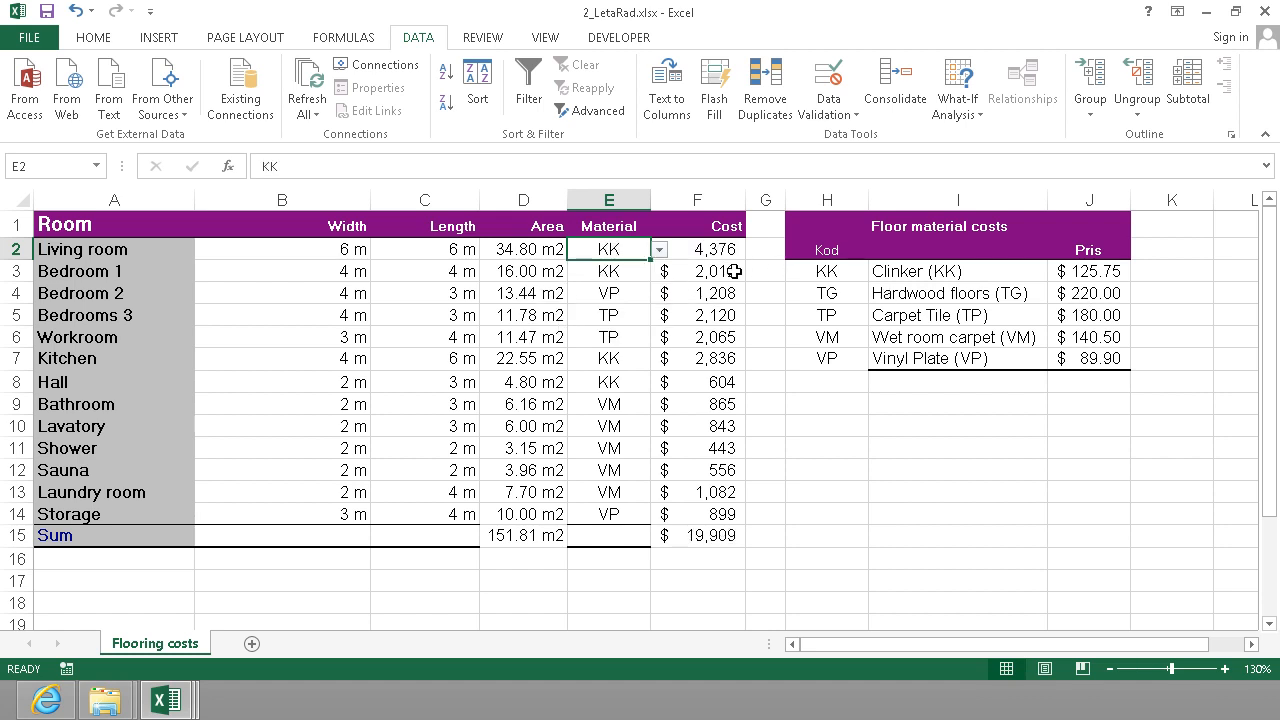
Test the material validation by trying to enter the unlisted value Blue for the living room in E2, and cancel the entry.
double_click(609, 252)
double_click(612, 250)
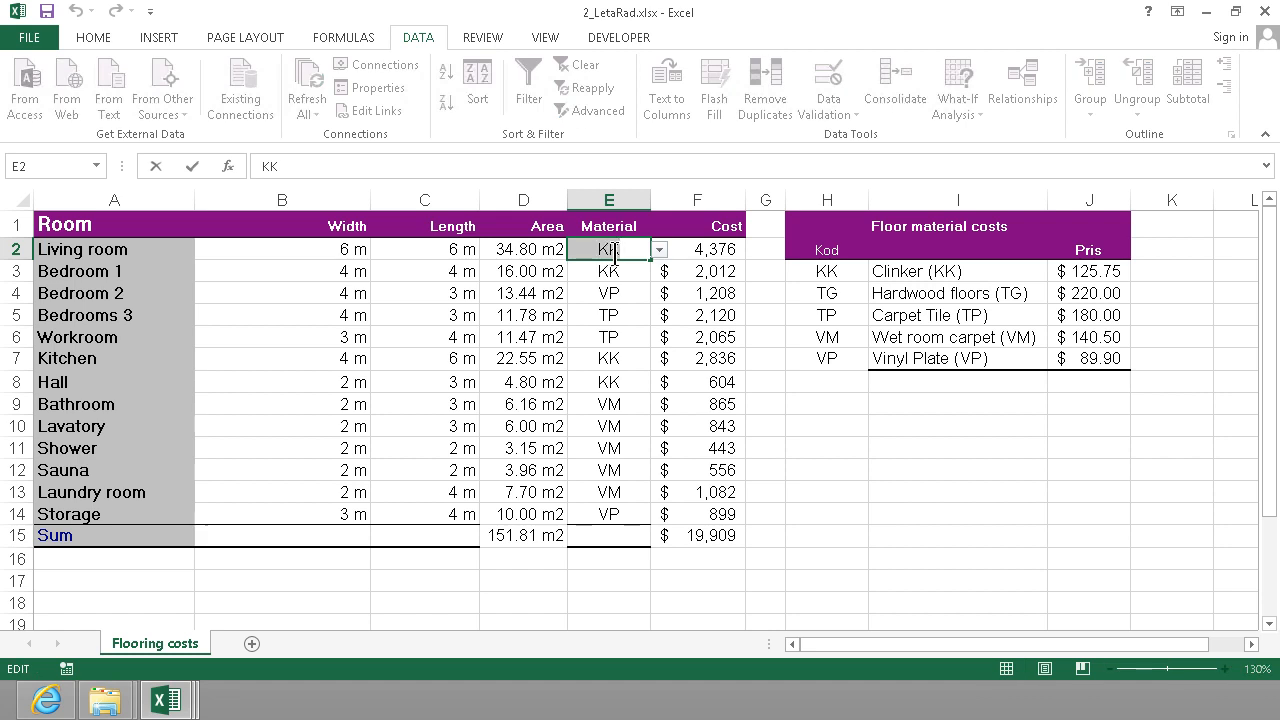
text(Blue)
key(Return)
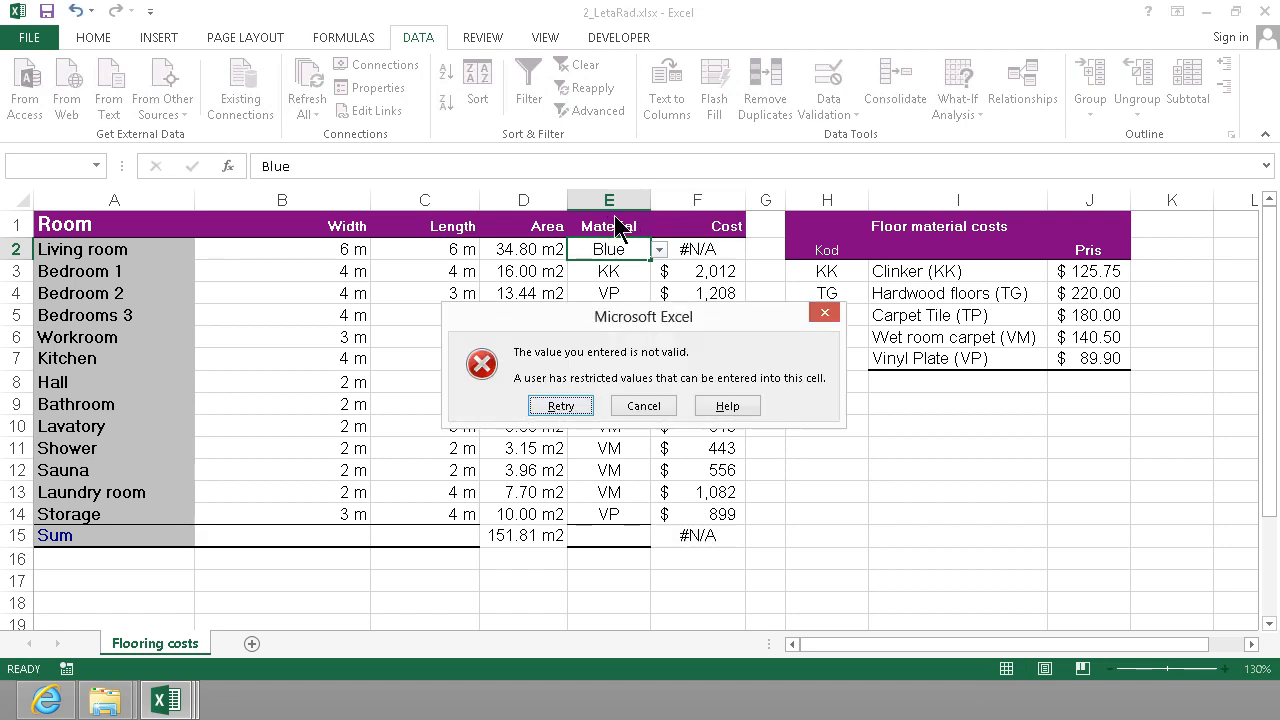
click(628, 405)
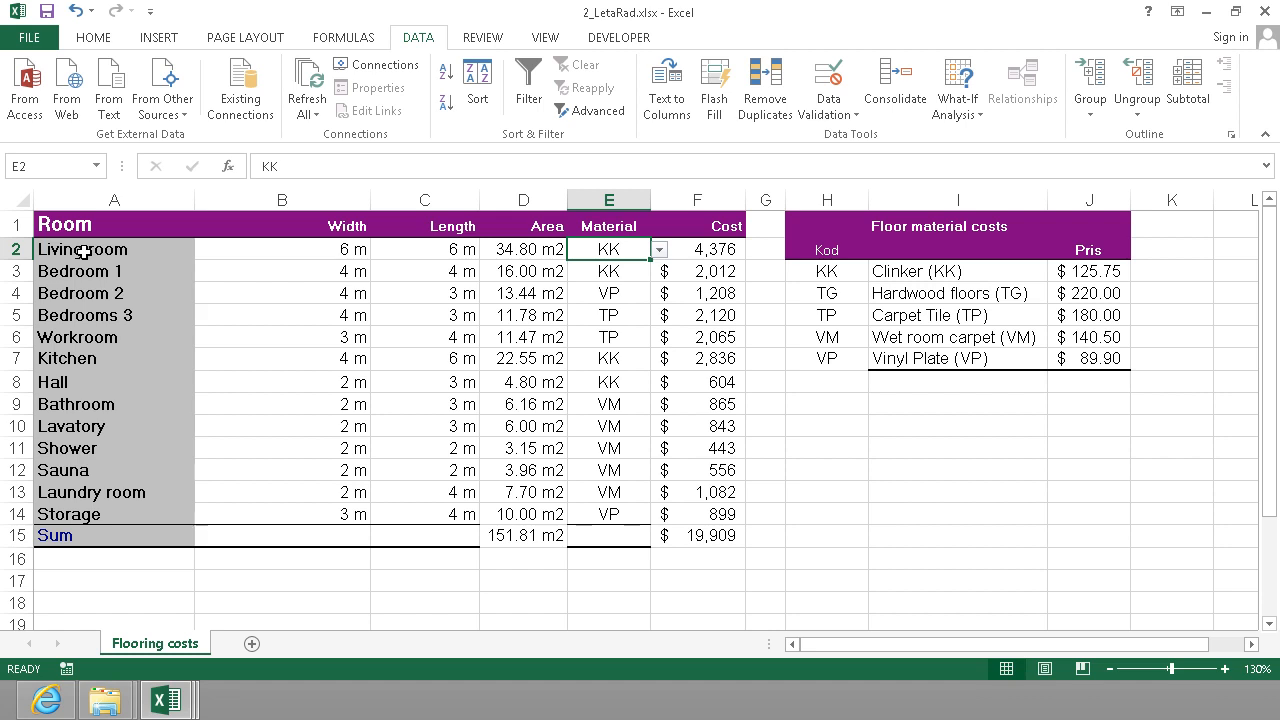
Create a PivotChart from the room table A1:F14 on the existing worksheet, with H9 as its location.
drag(83, 252, 720, 516)
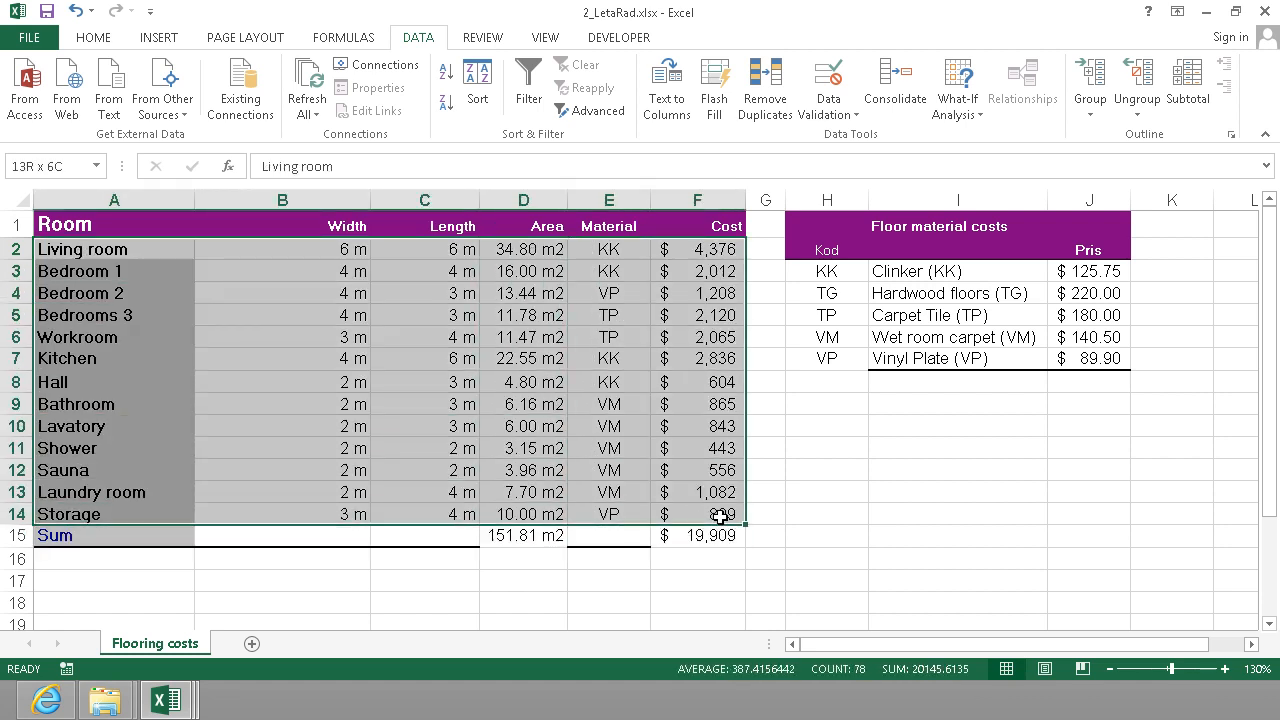
click(153, 39)
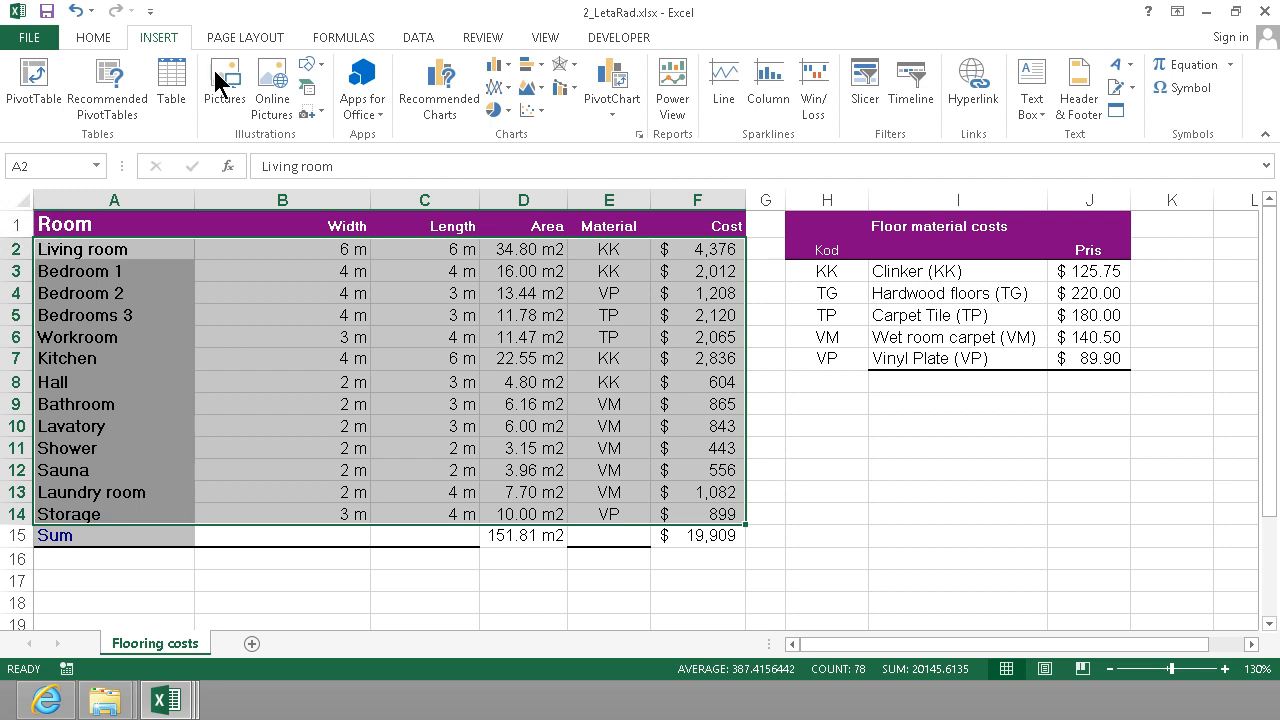
click(616, 85)
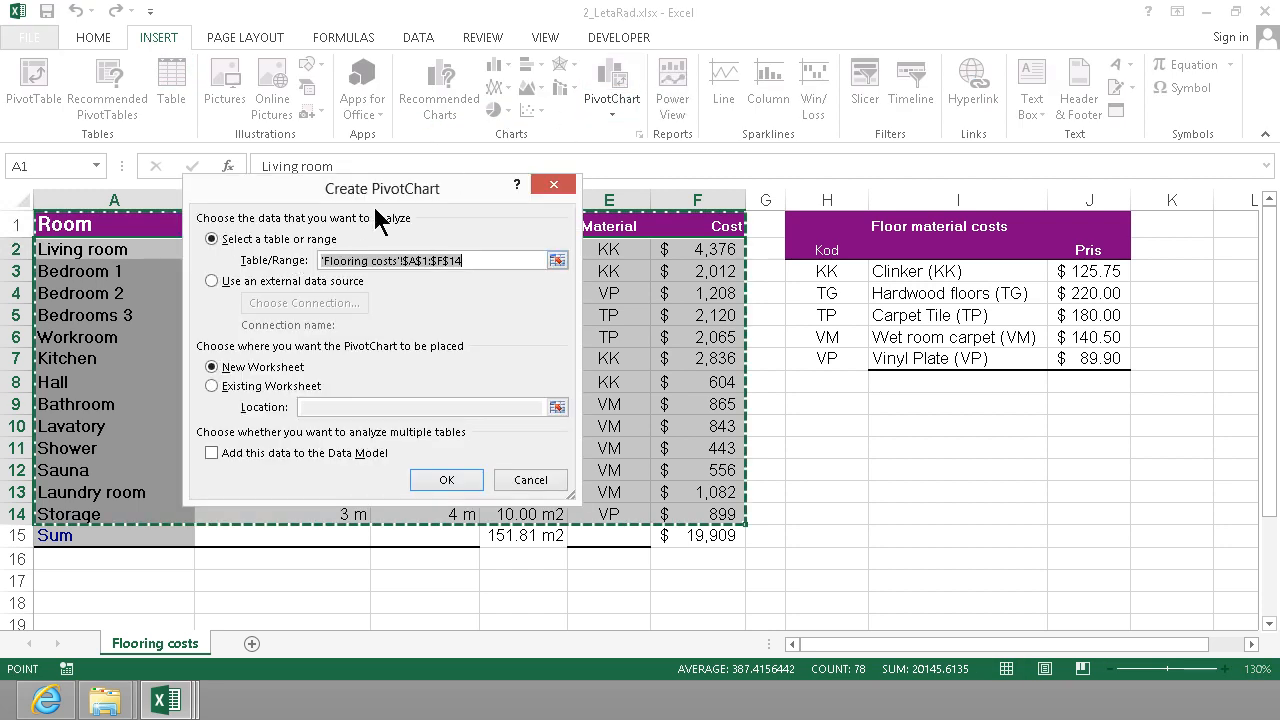
click(212, 386)
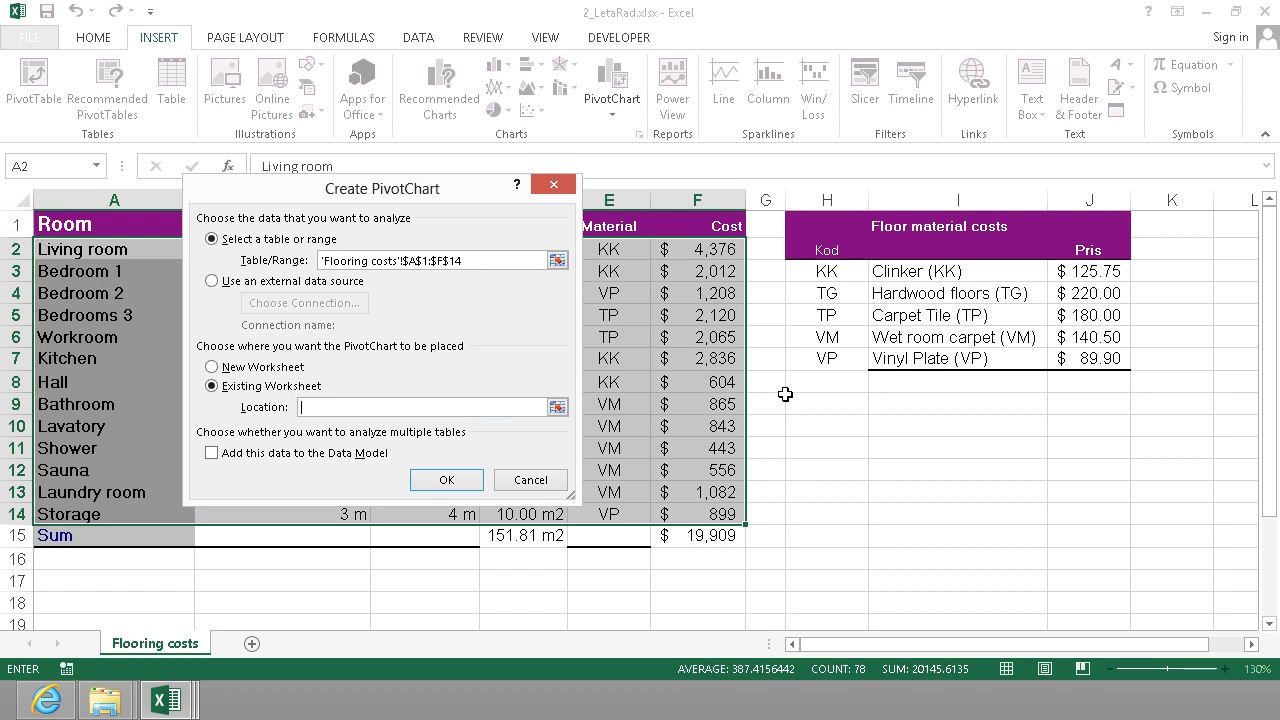
click(788, 403)
click(452, 482)
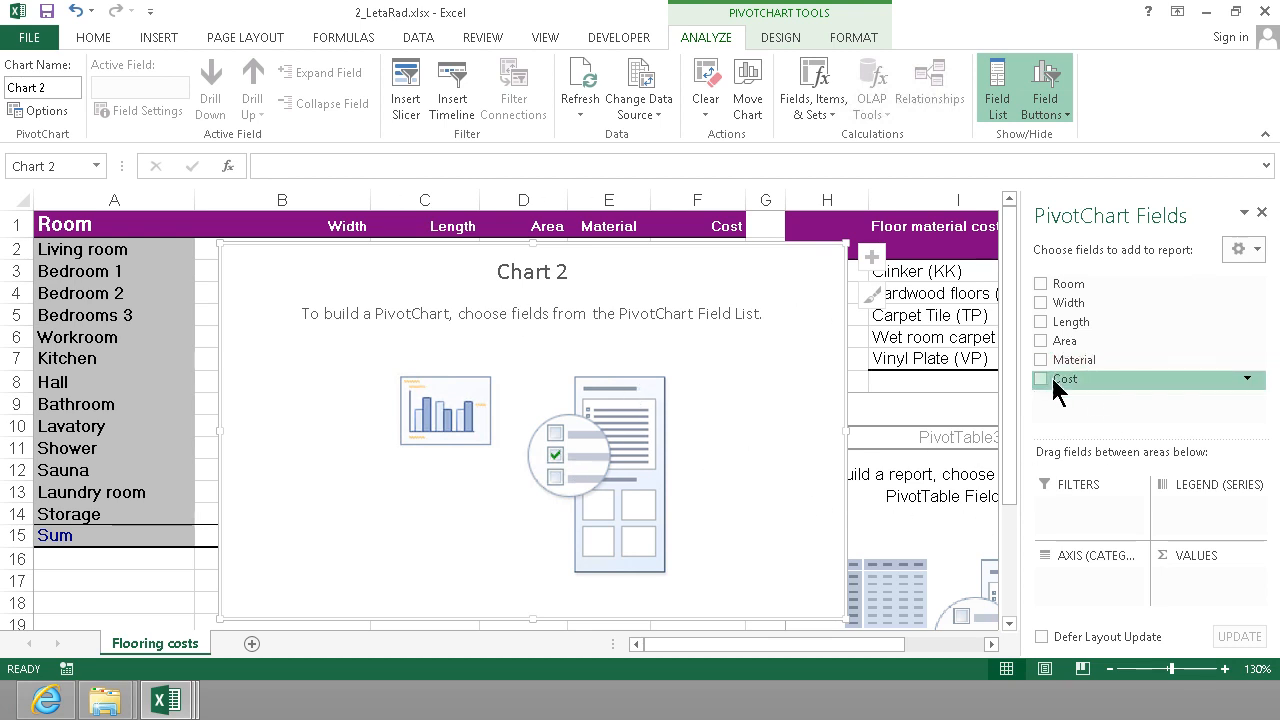
Build the PivotChart as a Pie chart with Cost as the values and Material as the axis category.
drag(1053, 380, 1247, 582)
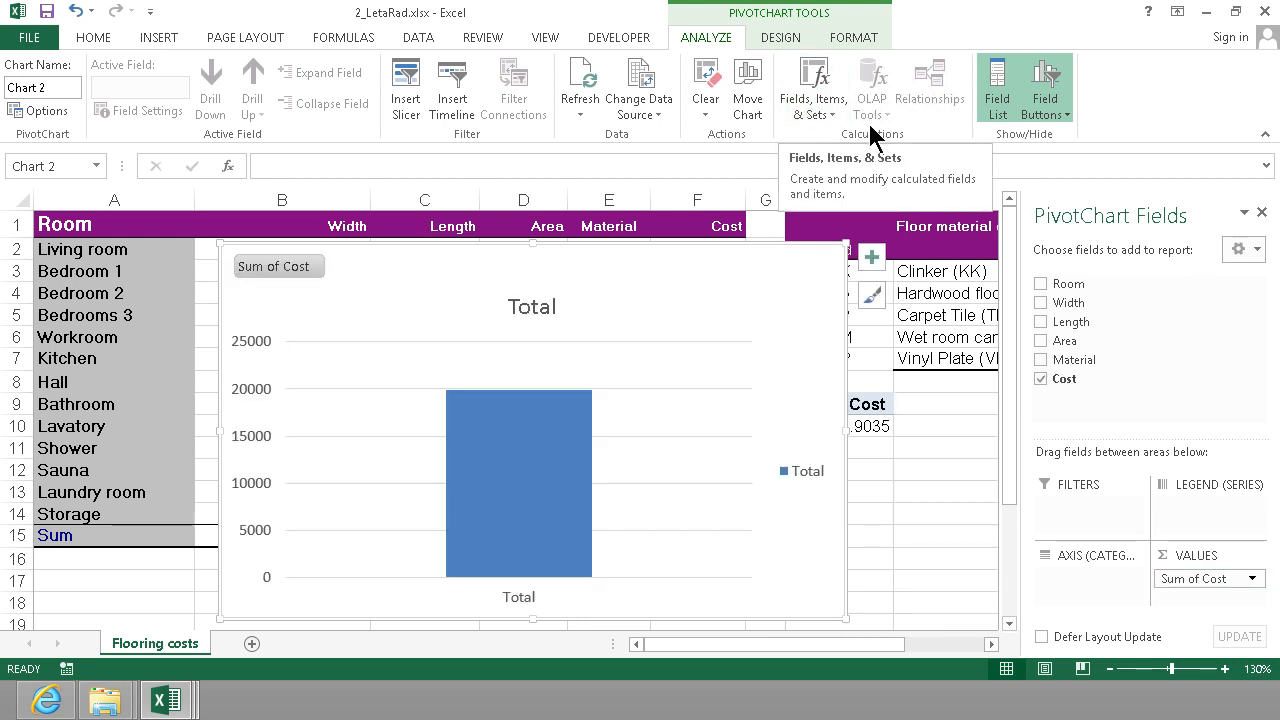
click(780, 40)
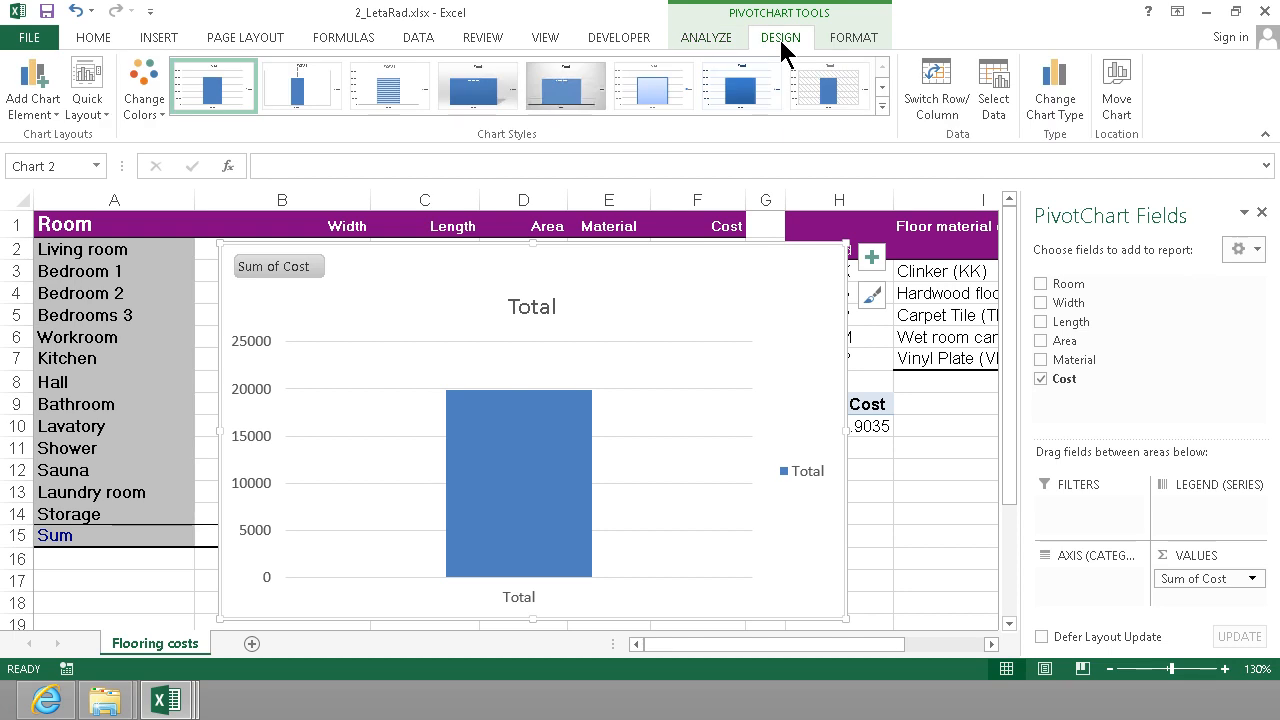
click(1057, 112)
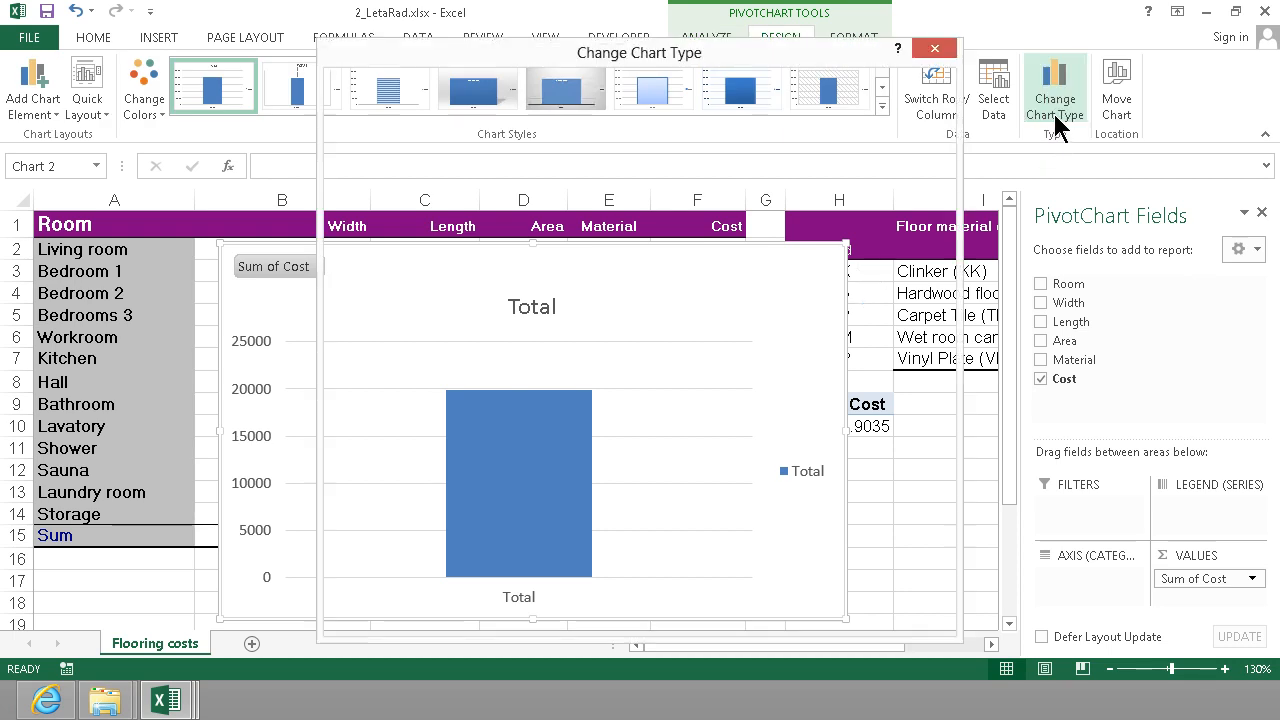
click(403, 218)
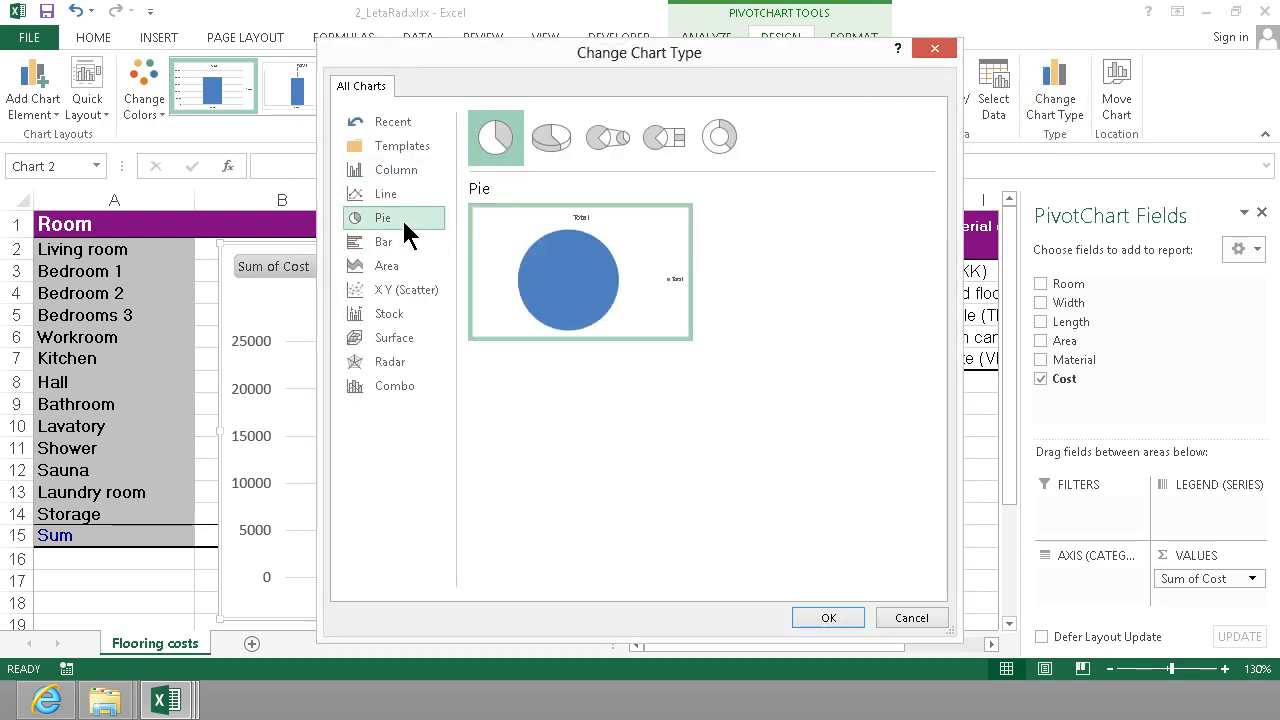
click(829, 618)
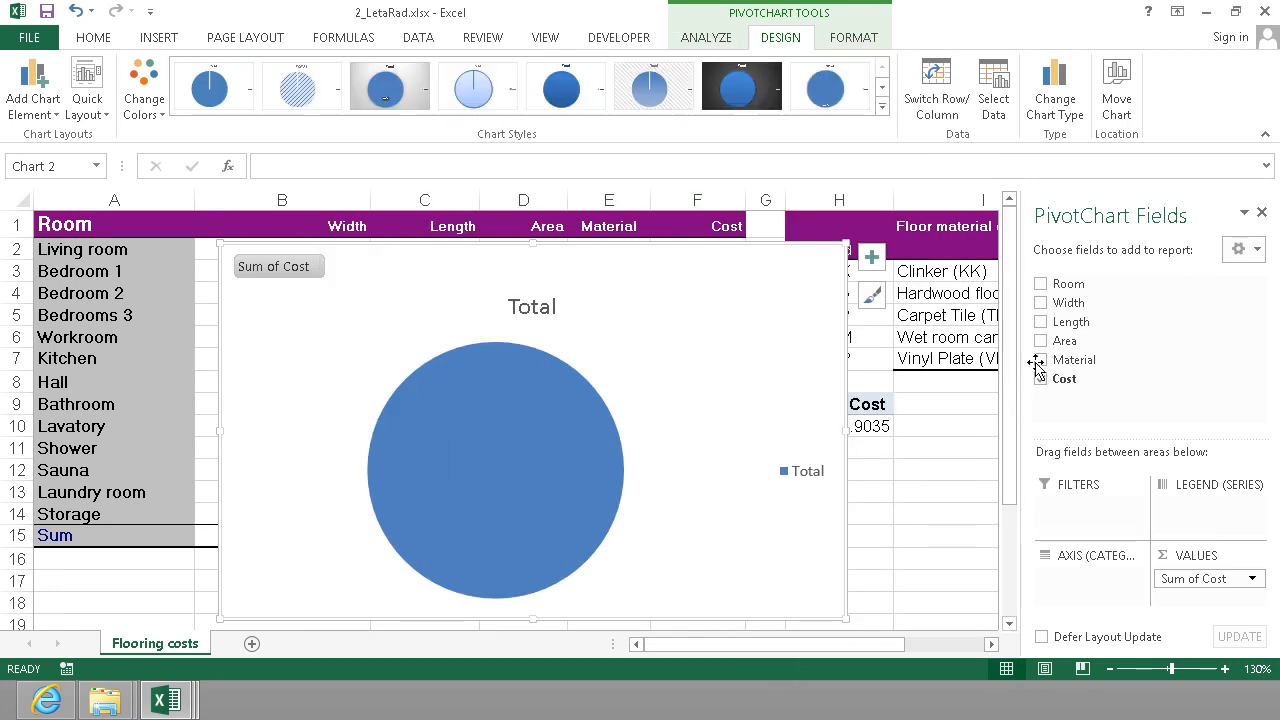
drag(1075, 360, 1079, 589)
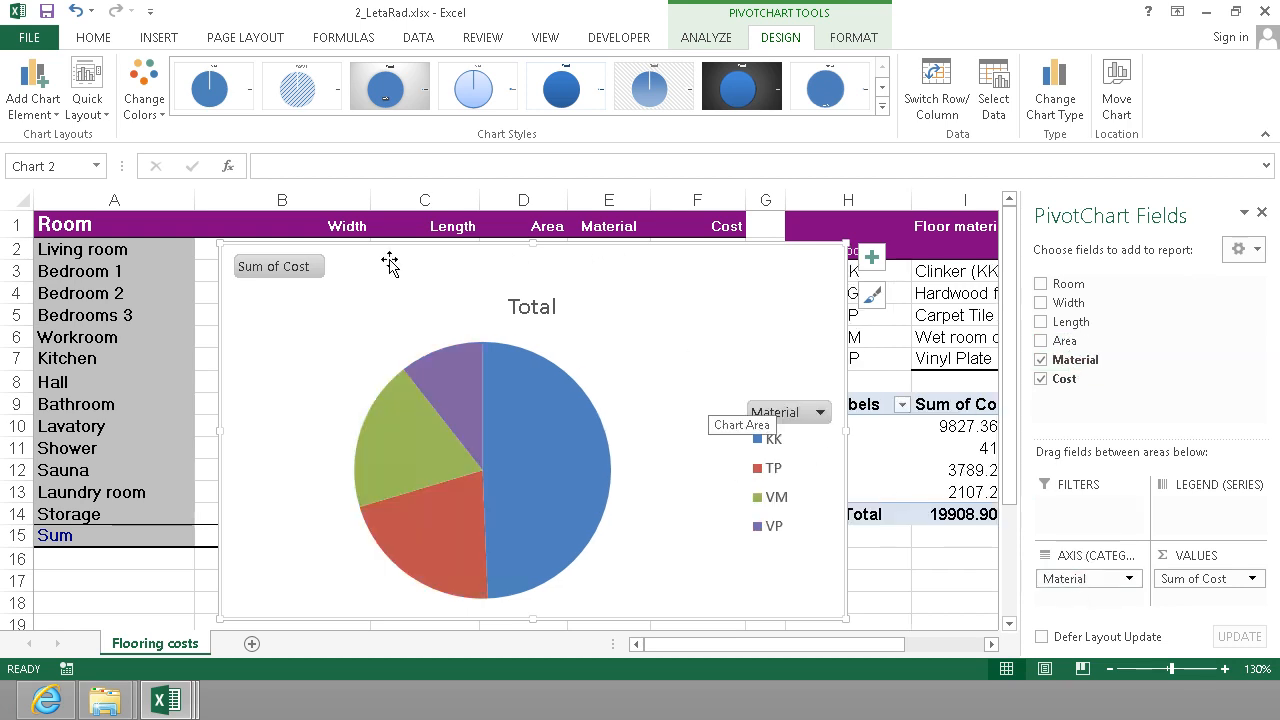
Resize the pie chart and place it beside the room table over the price list, and apply the grey gradient style with percentage labels.
drag(220, 236, 550, 350)
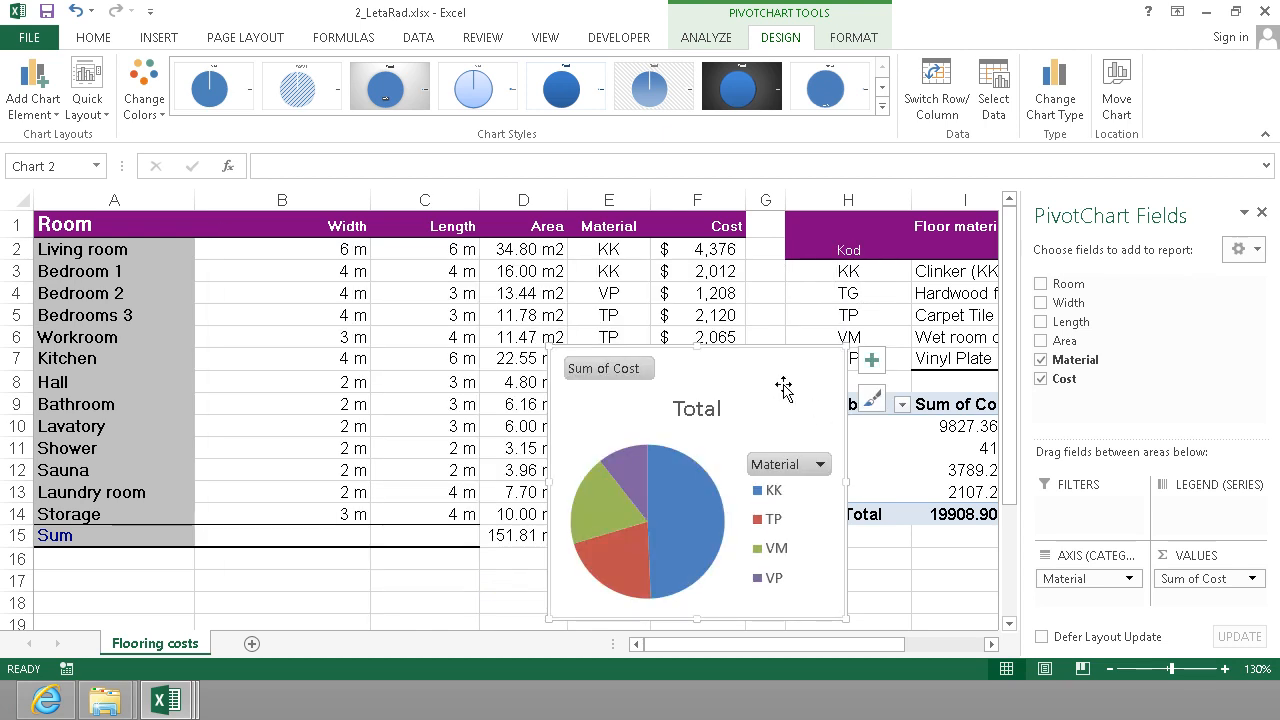
drag(848, 483, 996, 484)
click(1262, 213)
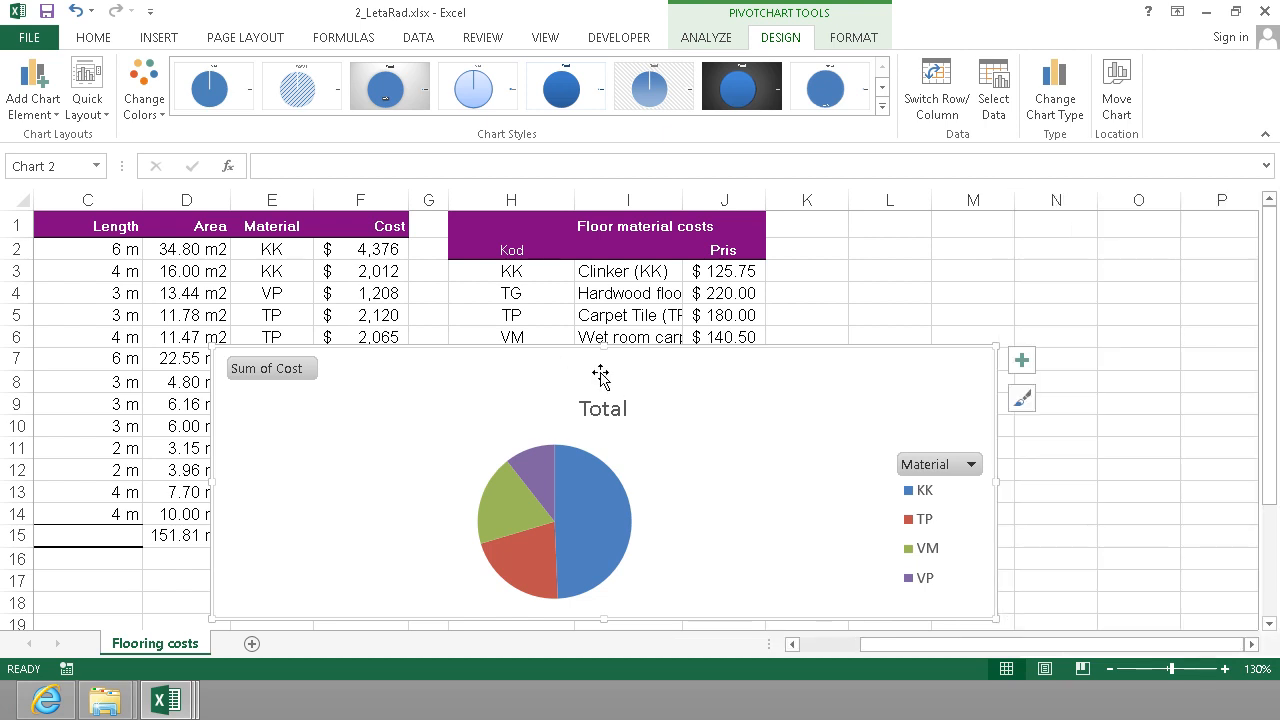
drag(626, 350, 836, 203)
drag(991, 618, 609, 595)
mouse_move(380, 343)
mouse_down()
mouse_move(397, 269)
mouse_move(577, 238)
mouse_move(586, 206)
mouse_move(589, 217)
mouse_up()
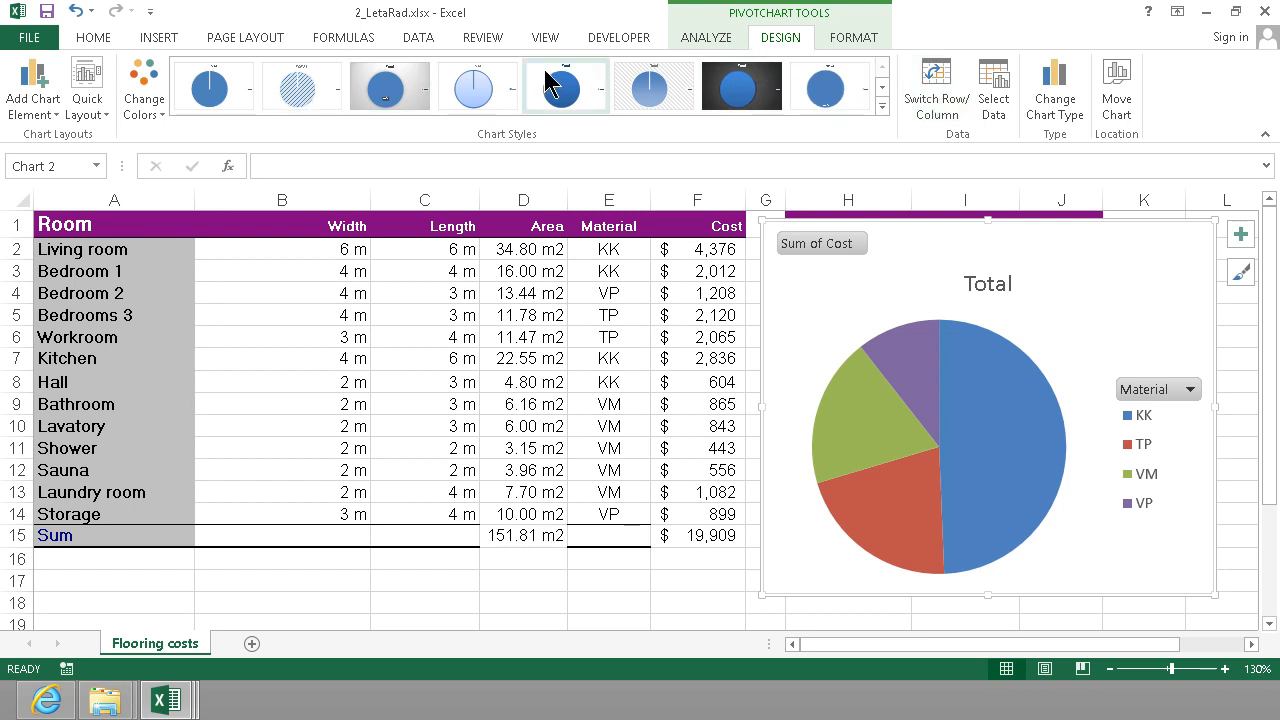
click(385, 98)
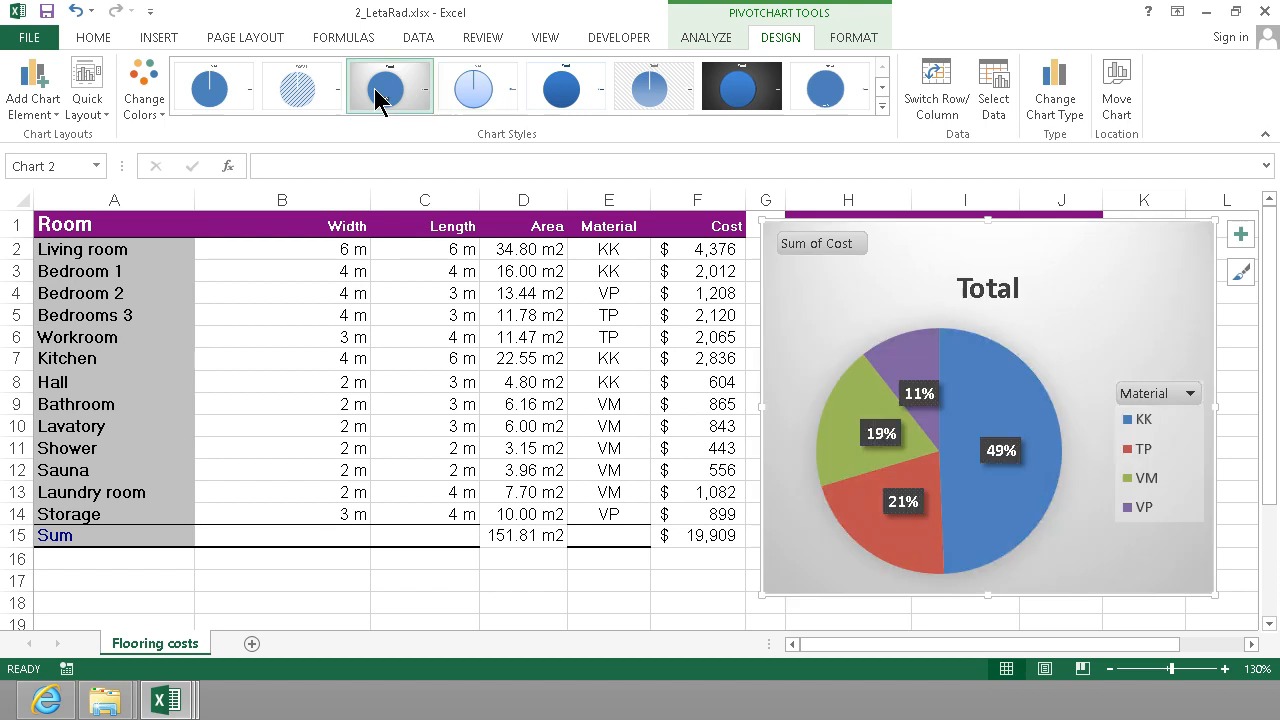